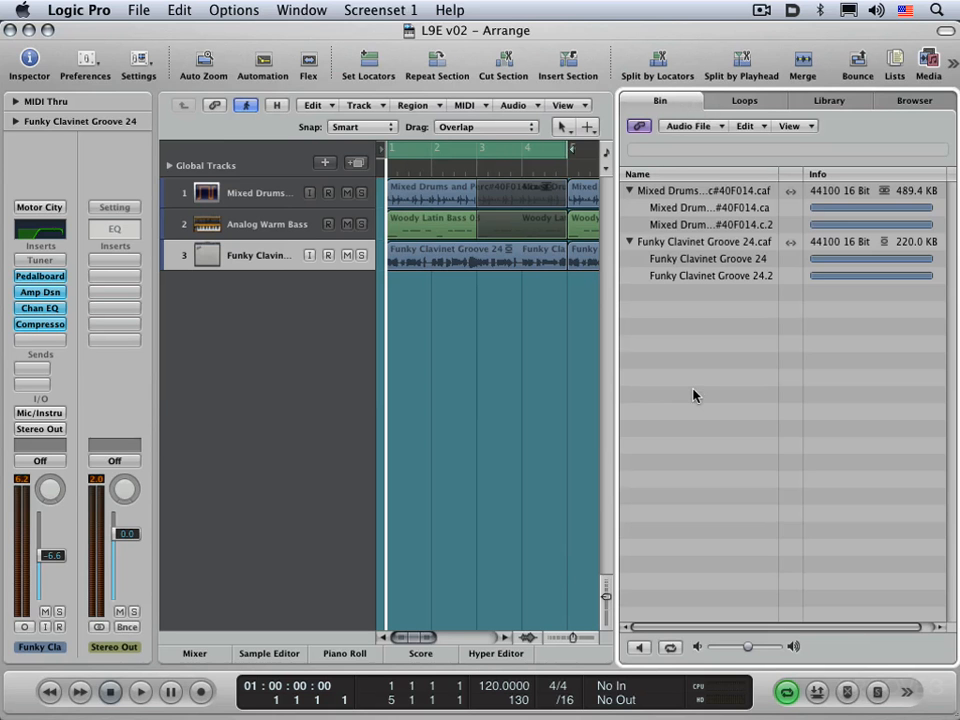
Hide and re-show the Bin, then browse its Audio File, Edit and View menus without changing anything
key(b)
key(b)
key(b)
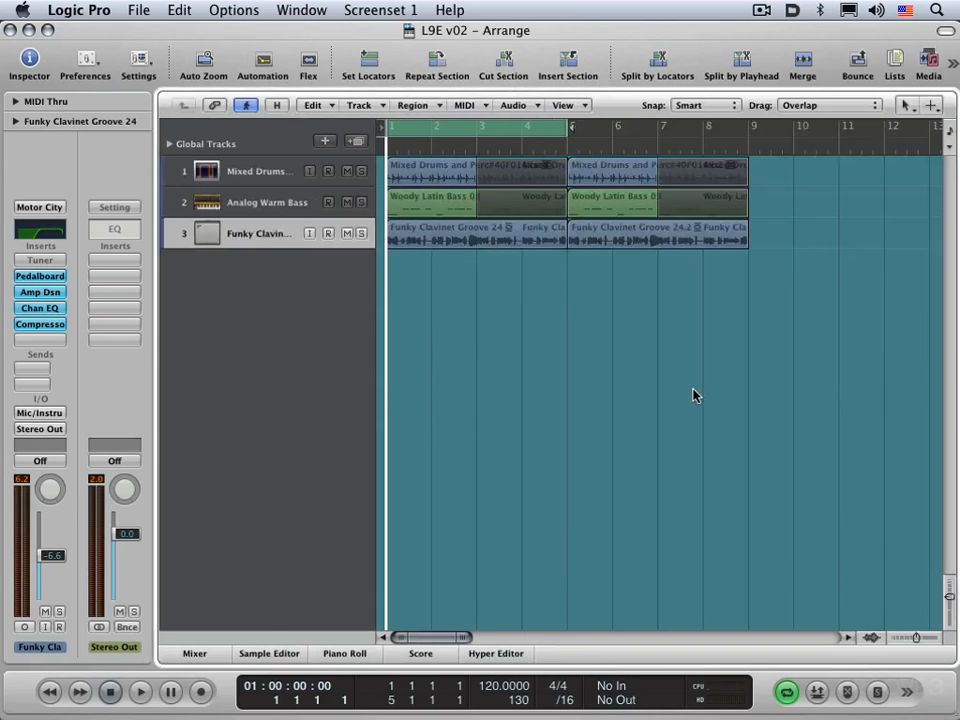
key(b)
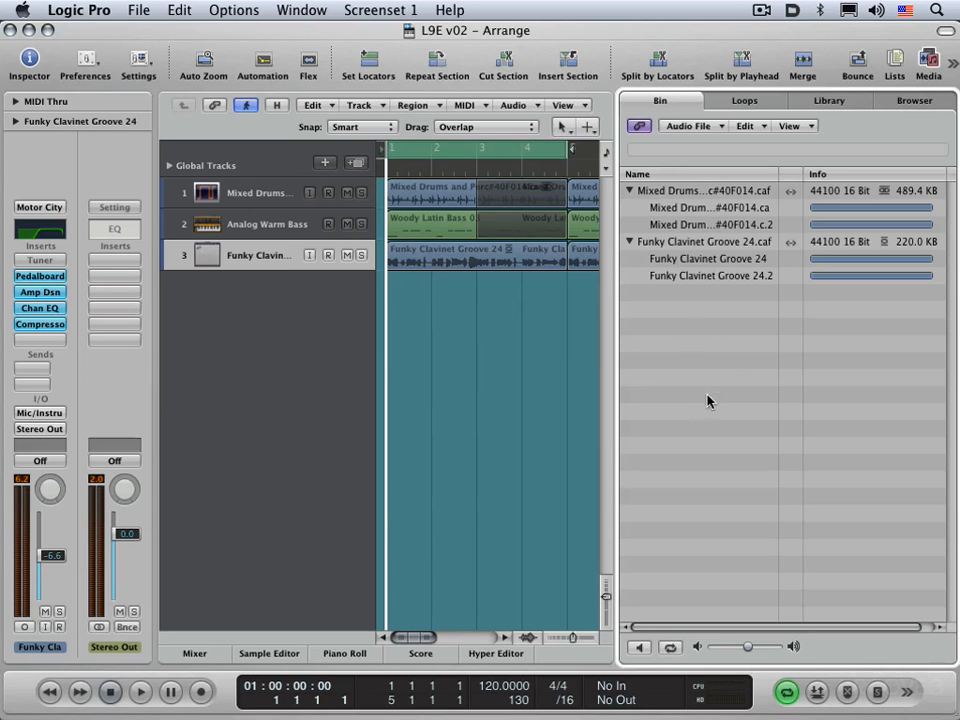
click(697, 126)
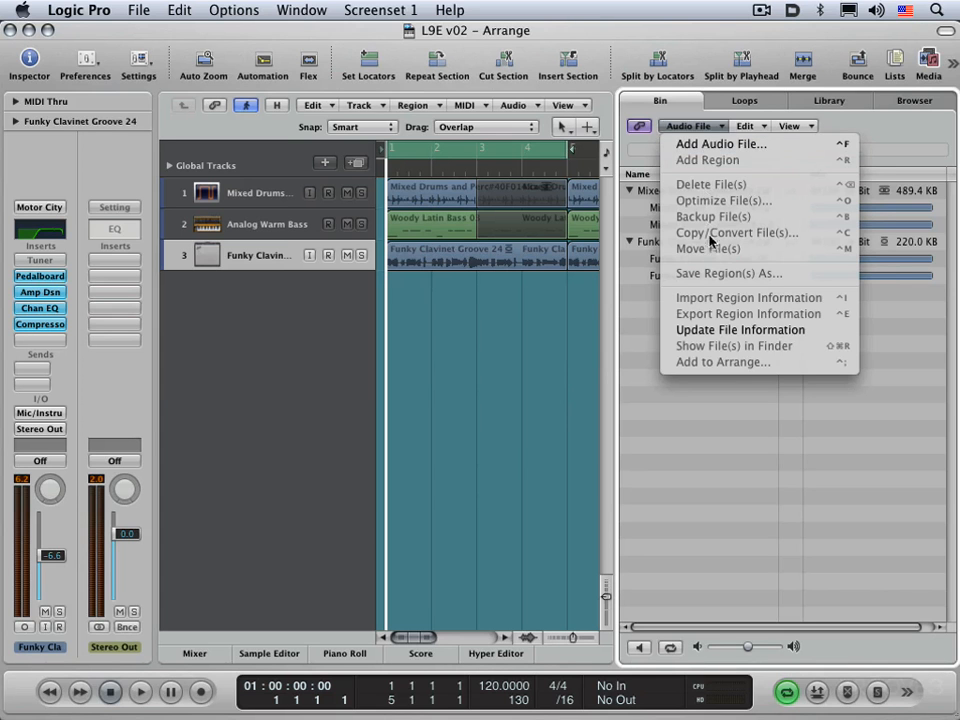
click(716, 423)
click(746, 127)
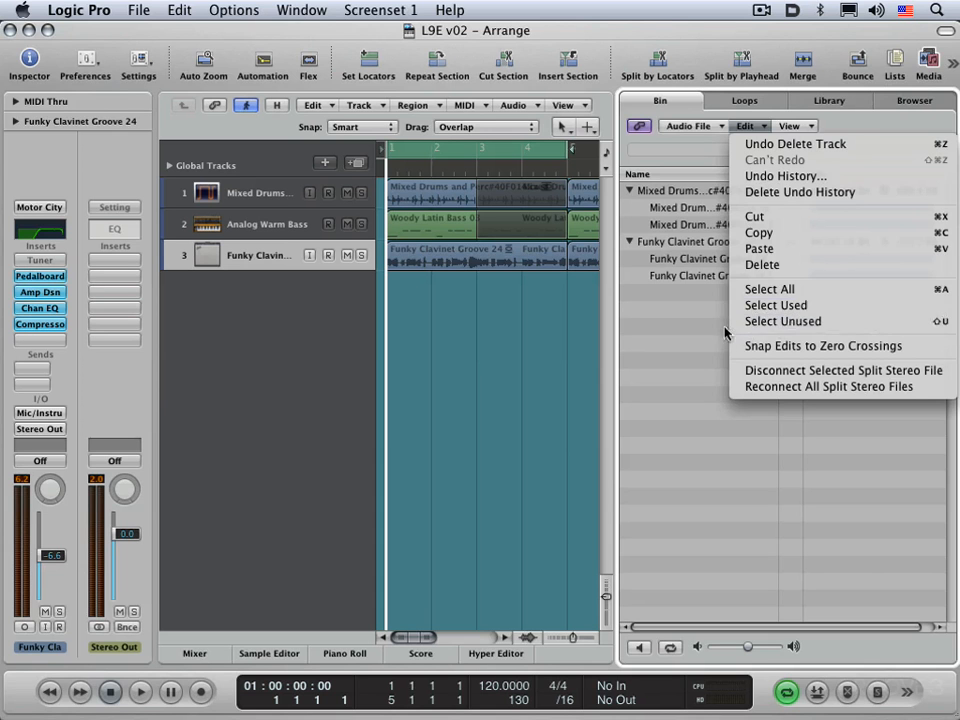
click(694, 322)
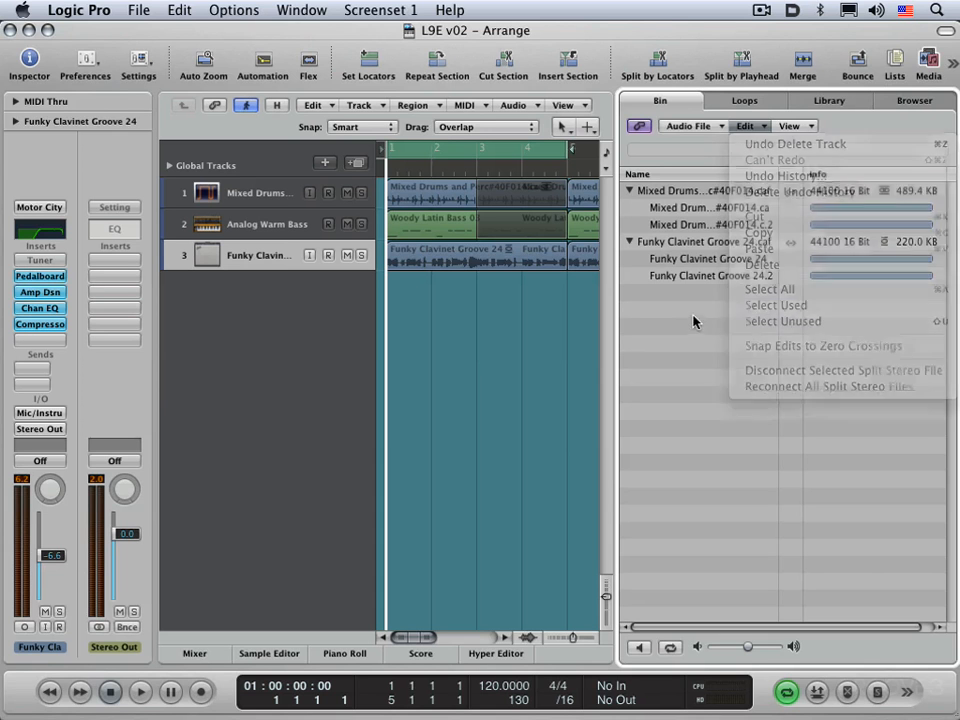
click(794, 127)
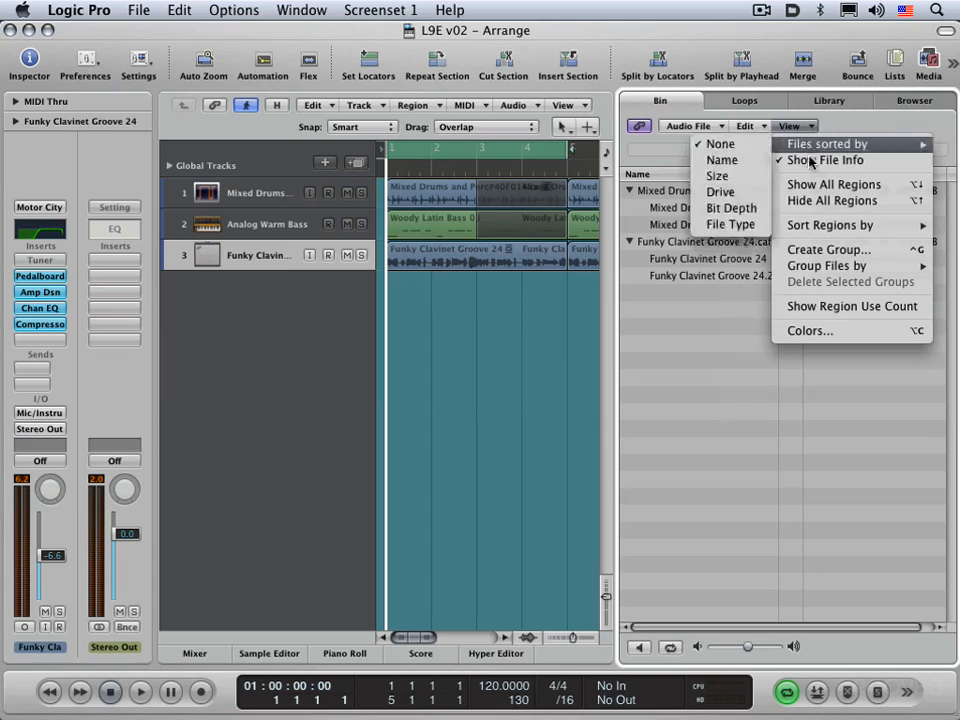
mouse_move(817, 150)
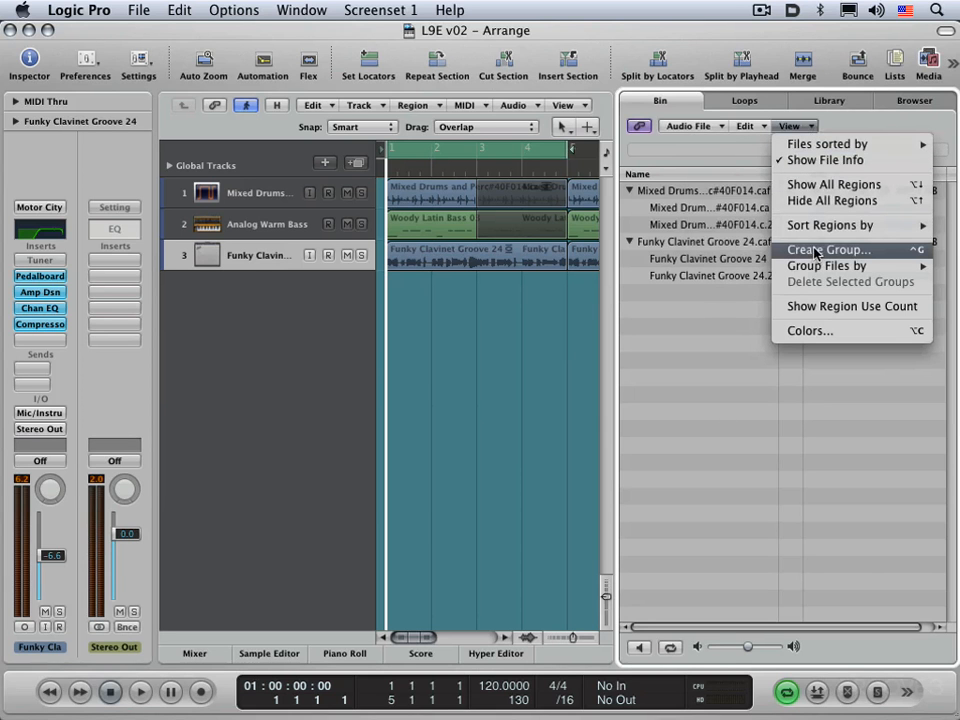
click(705, 357)
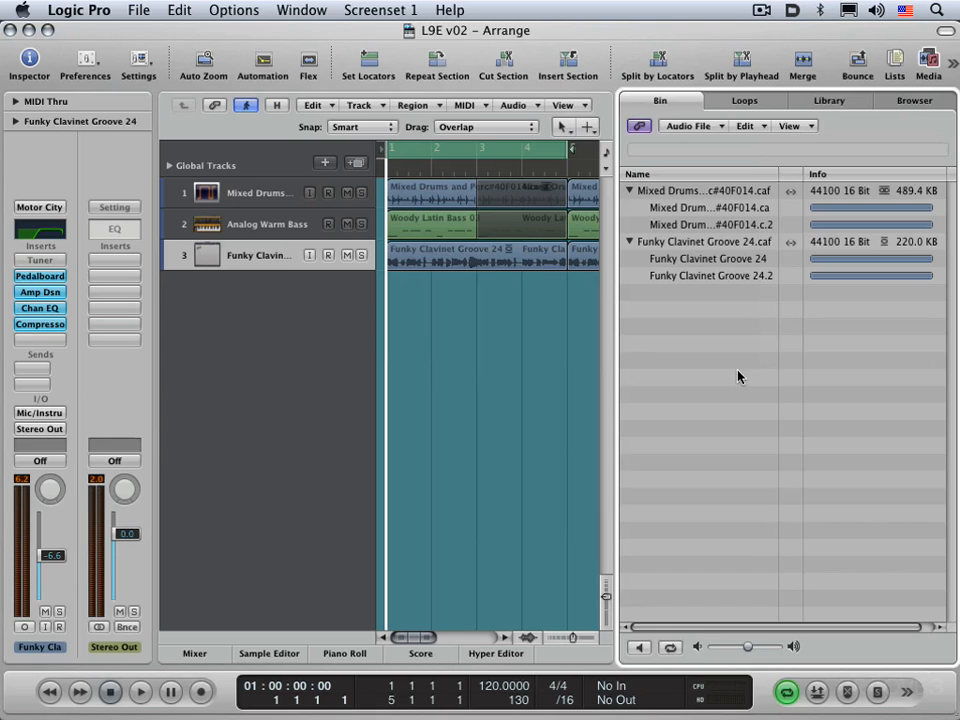
Check the window list, then open and close the Bin as a floating window
click(302, 9)
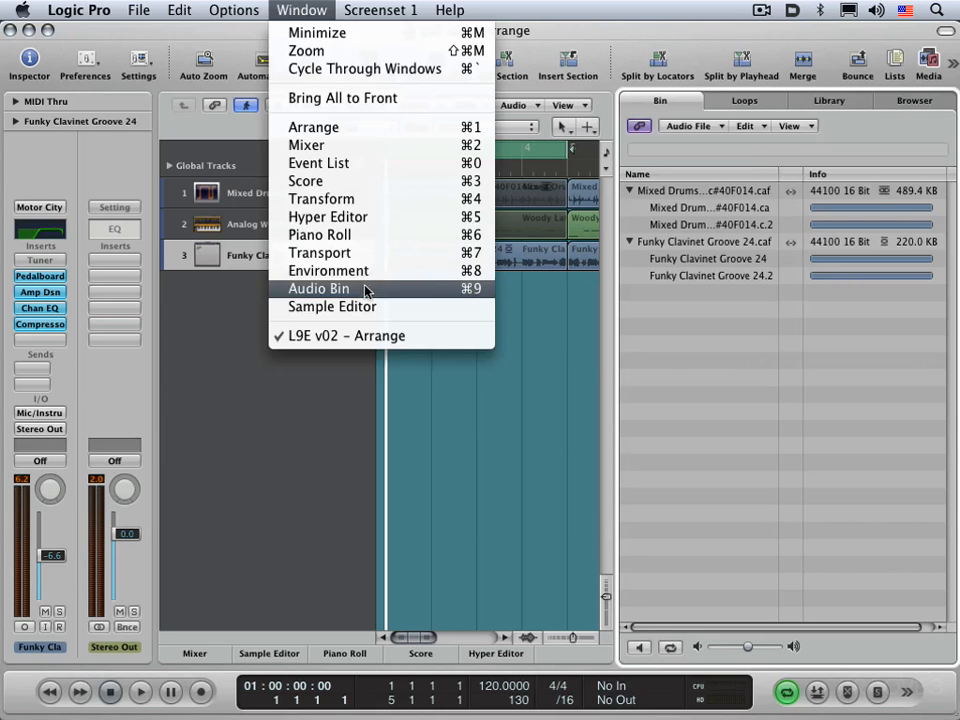
click(667, 368)
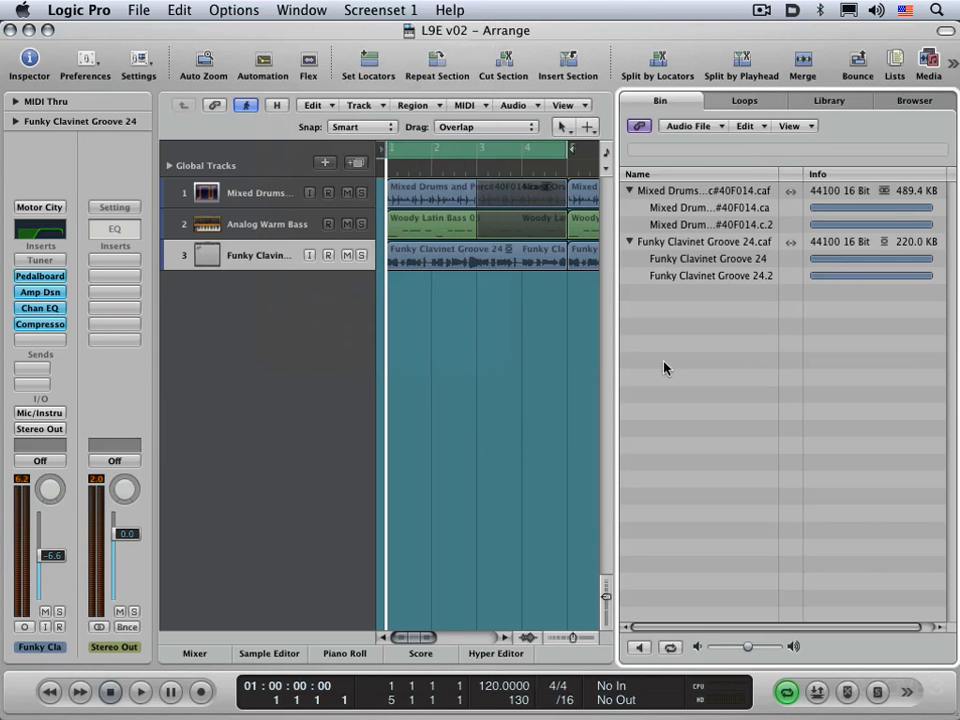
key(super+9)
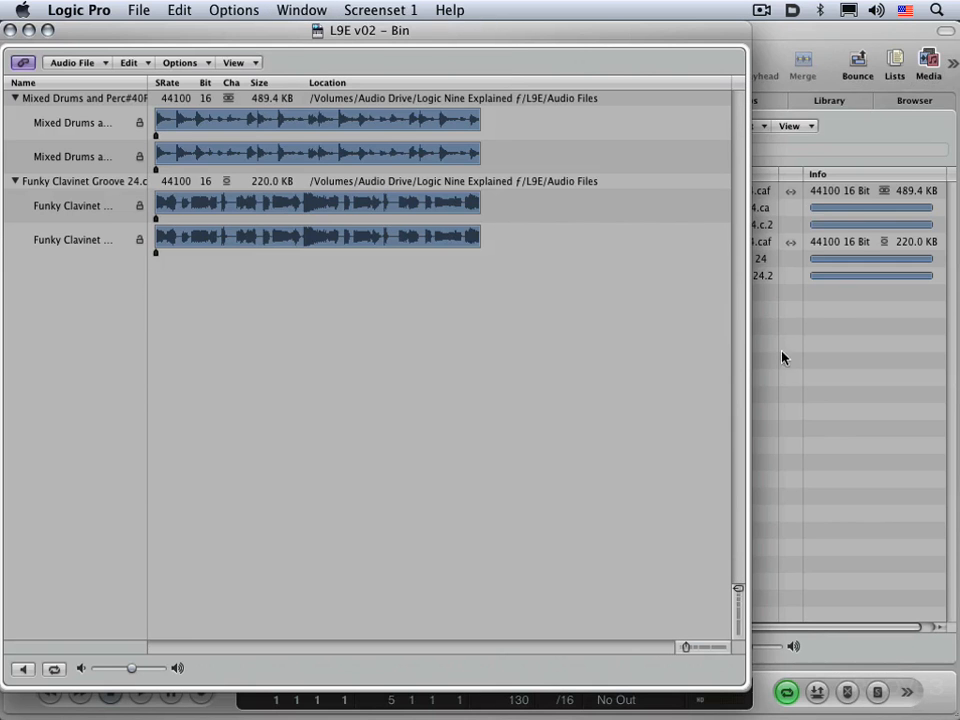
click(10, 31)
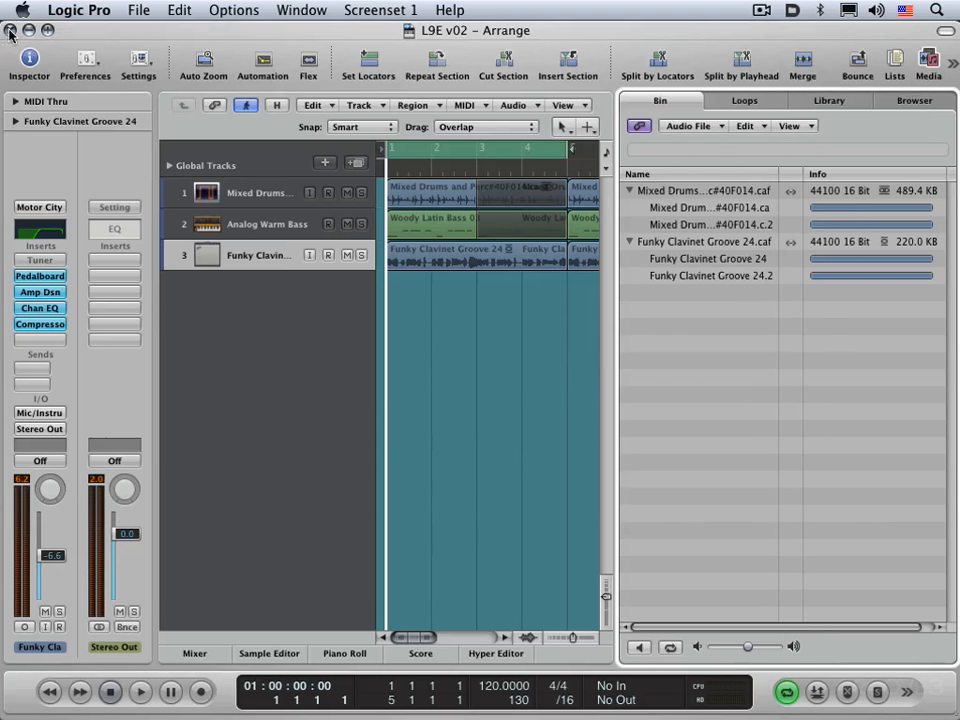
Select the Mixed Drums and Funky Clavinet Groove 24 files and their regions in turn
click(663, 190)
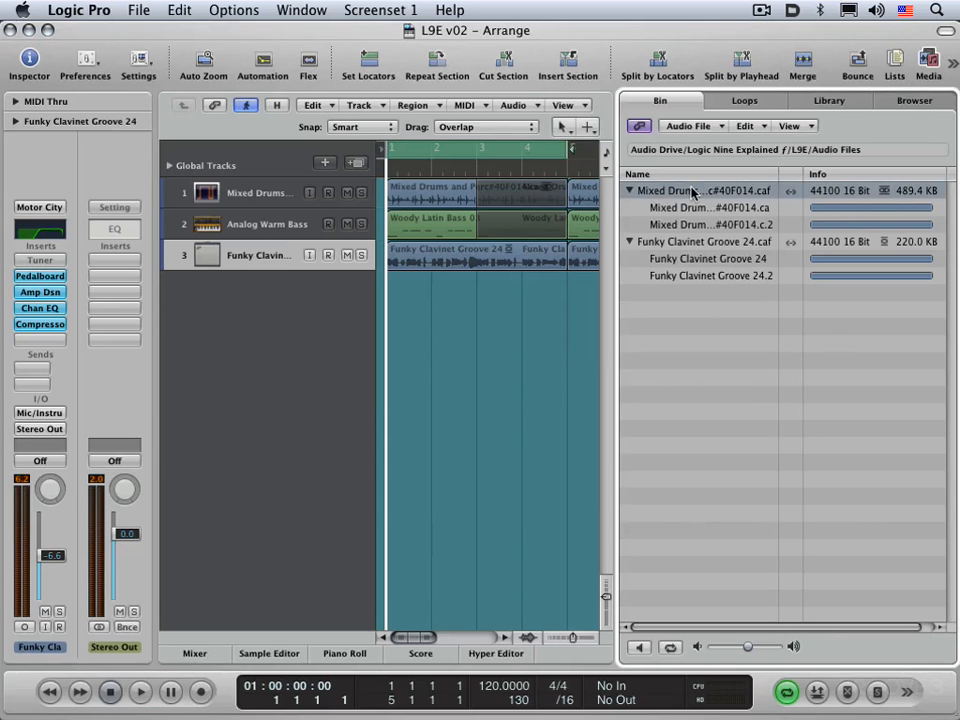
click(681, 241)
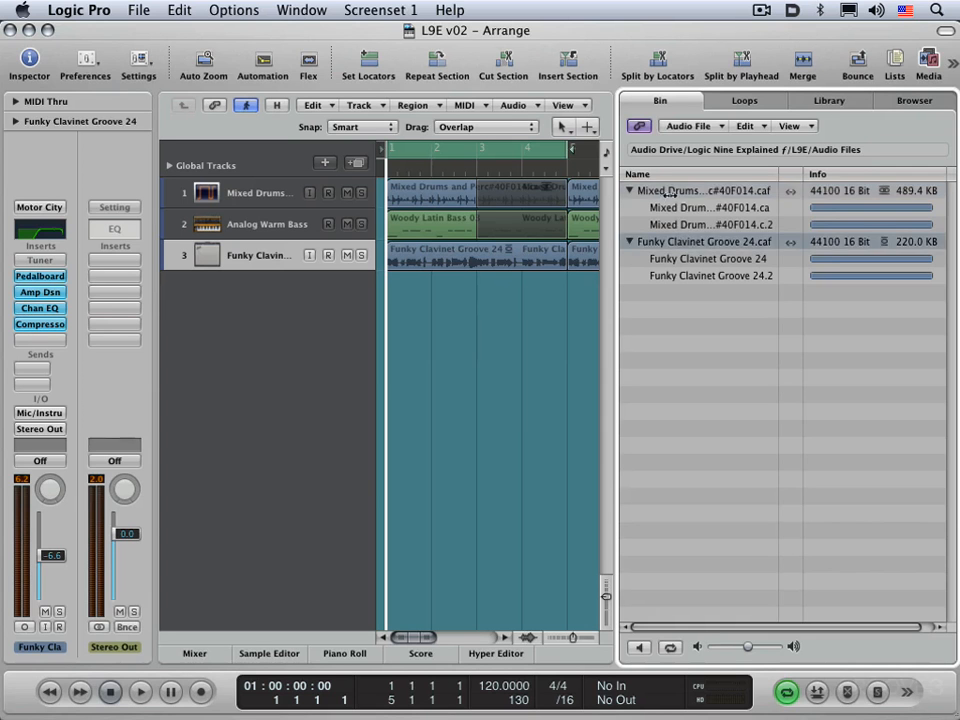
click(668, 190)
click(660, 207)
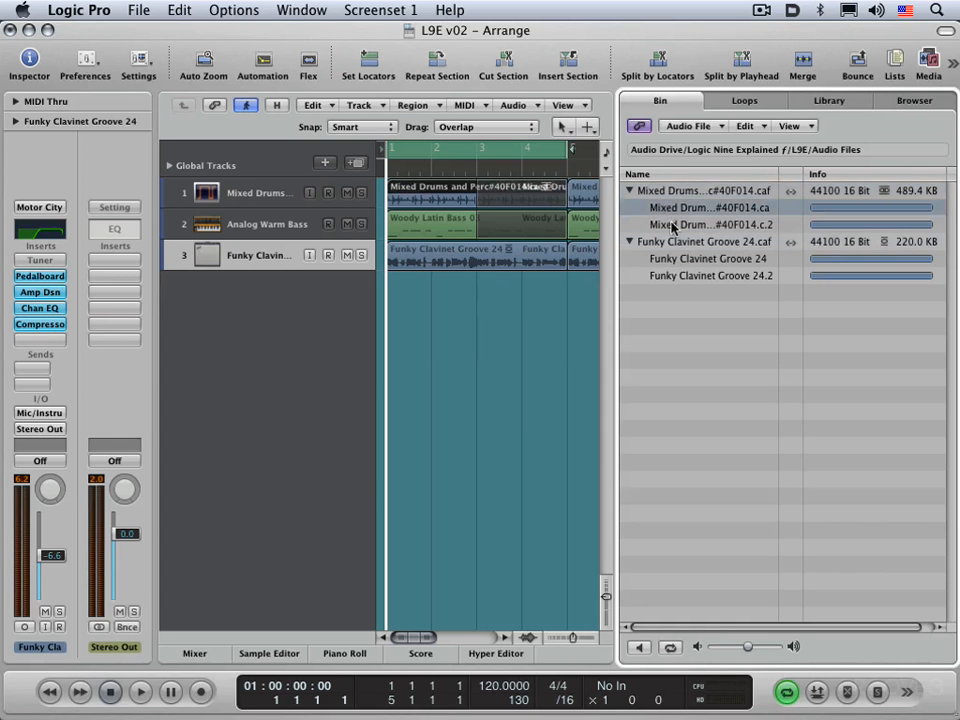
click(673, 225)
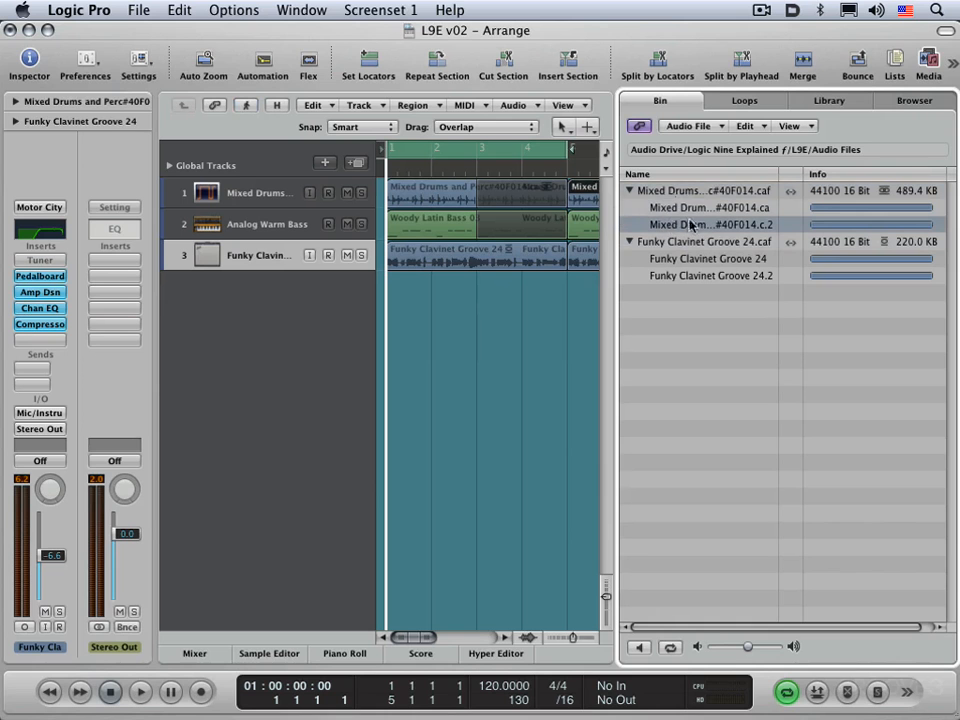
click(514, 248)
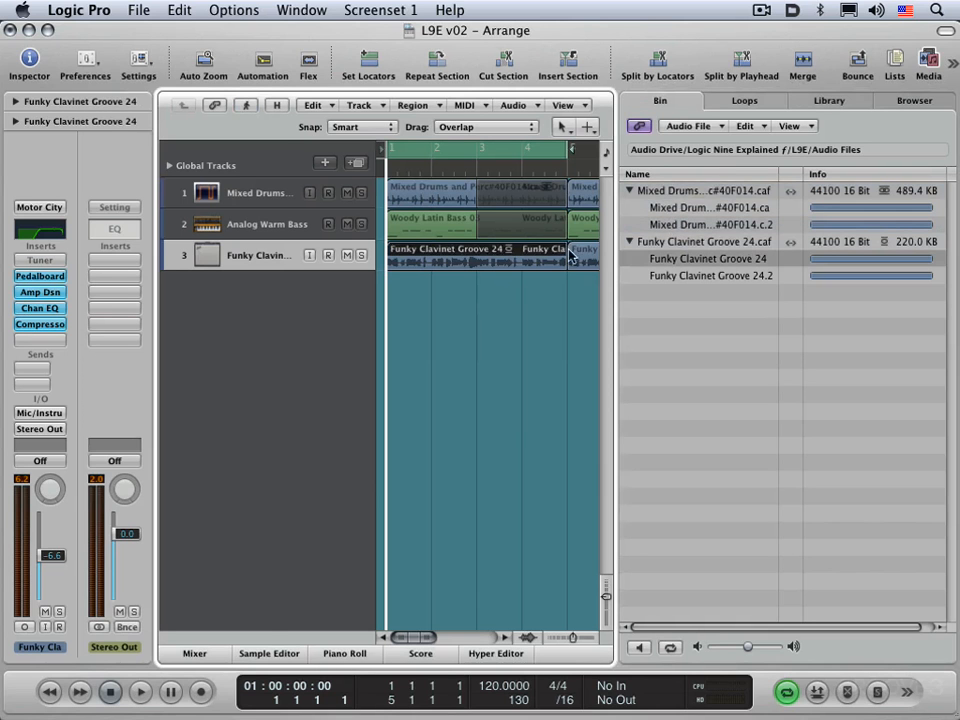
click(590, 248)
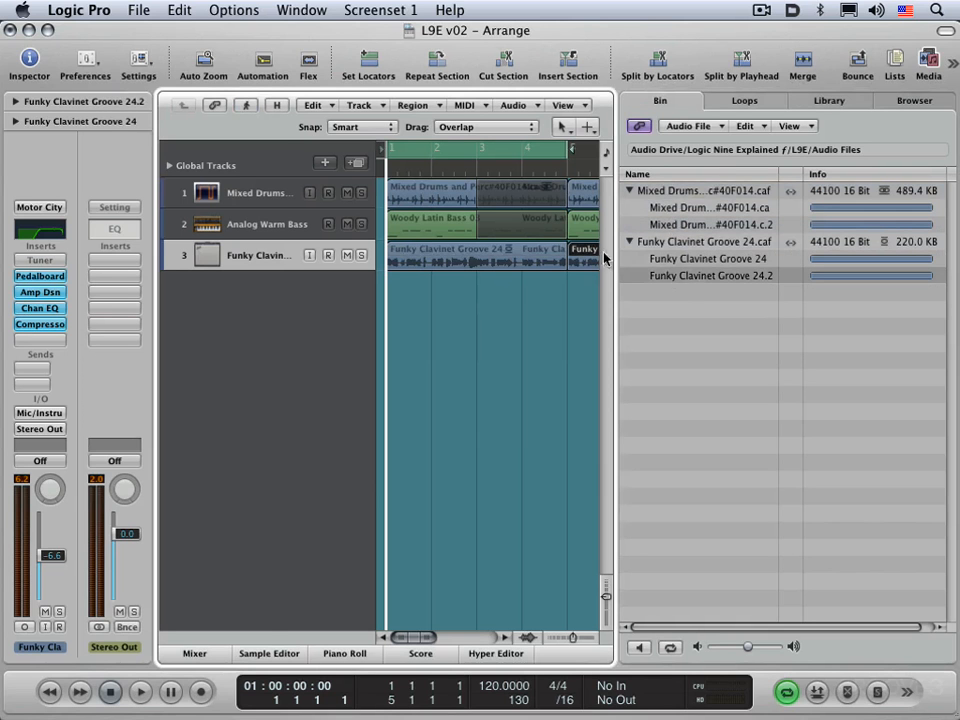
Rename the long Mixed Drums audio file in the Bin to 'Mixed Drums'
double_click(655, 190)
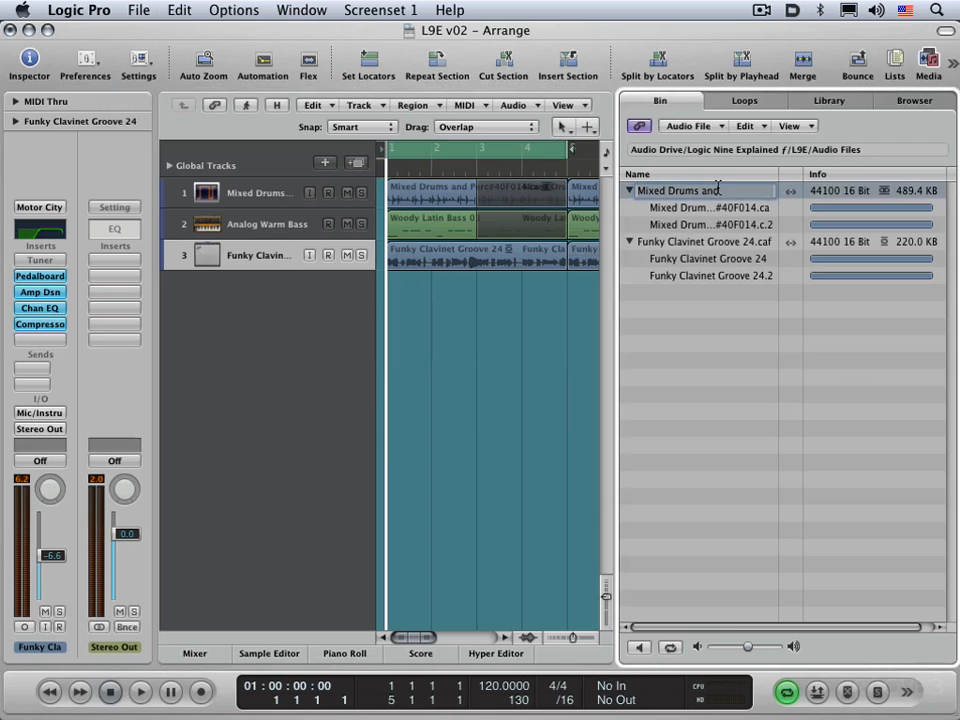
text(Mix)
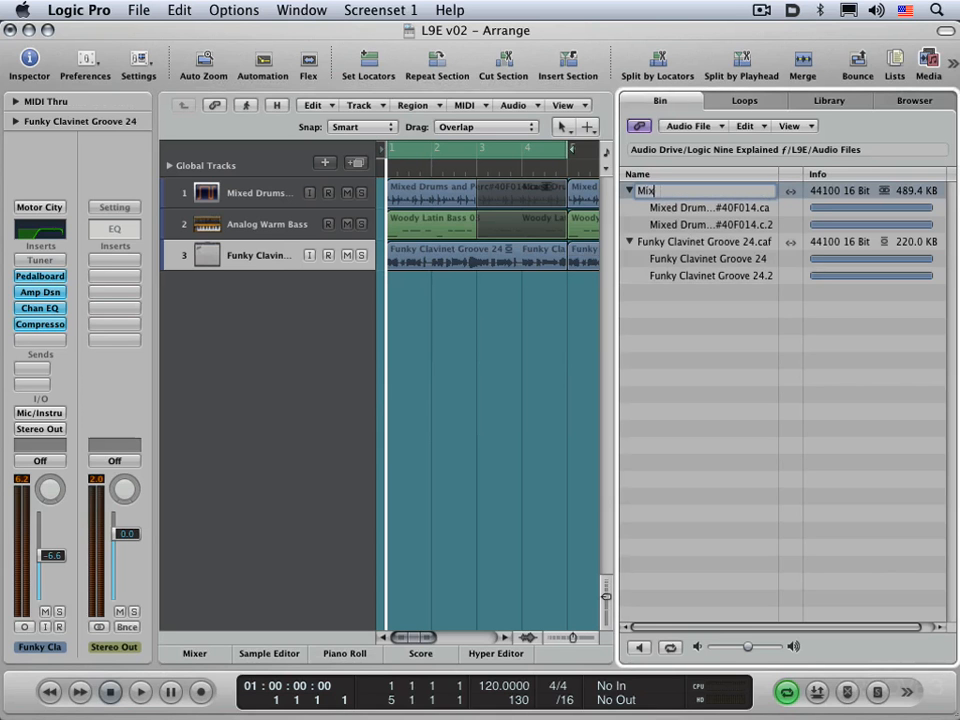
text(ed Drums)
key(Return)
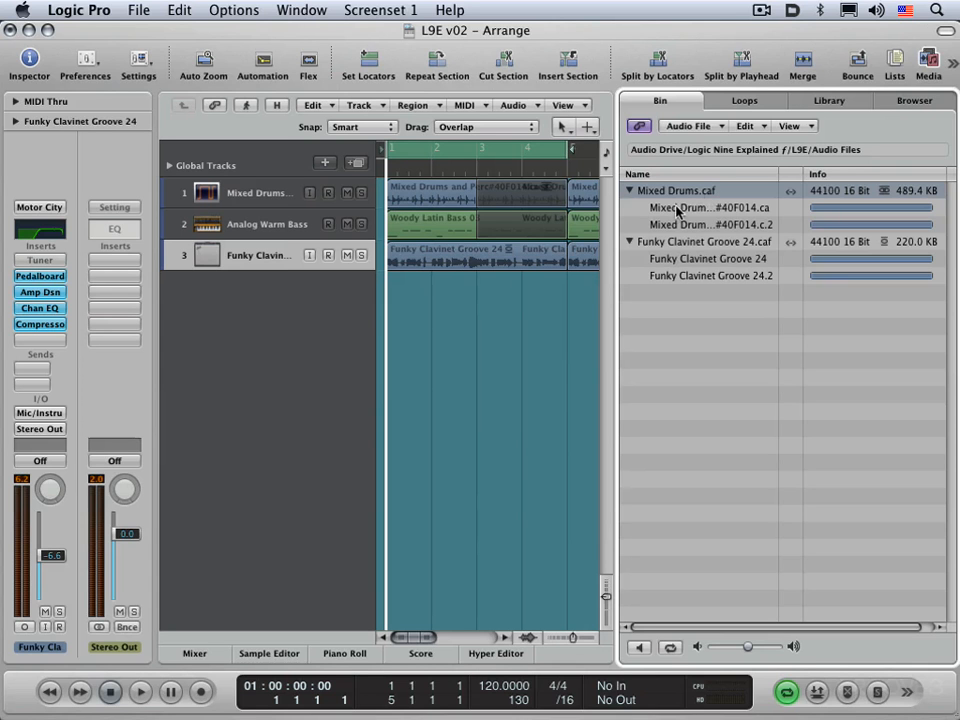
Name the first Mixed Drums region 'Region A' and the second 'Region B' in the Bin
double_click(677, 209)
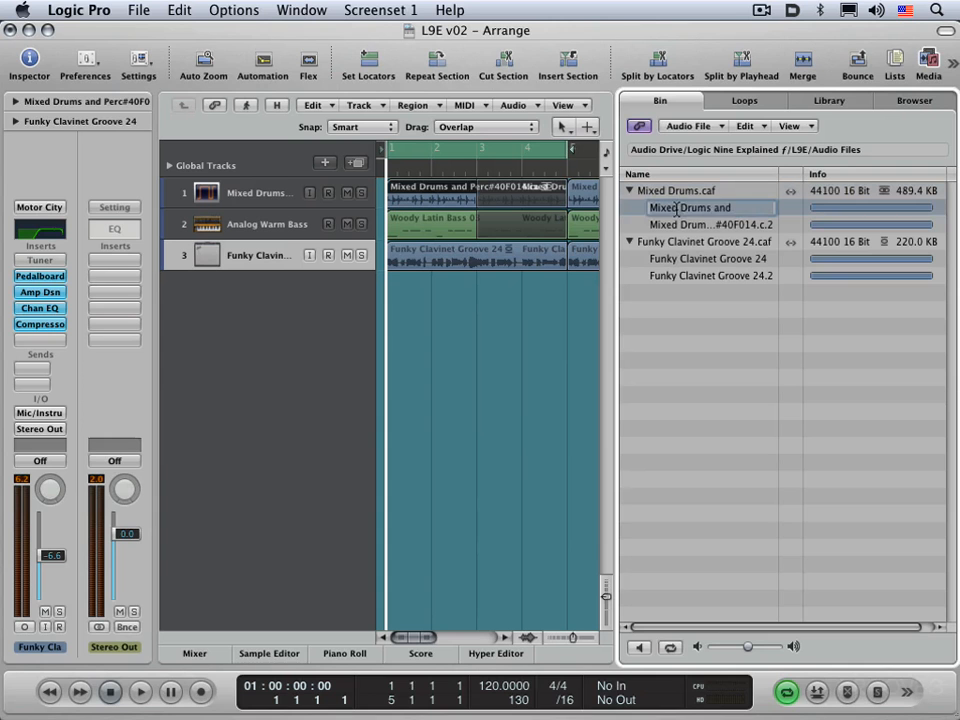
text(Region A)
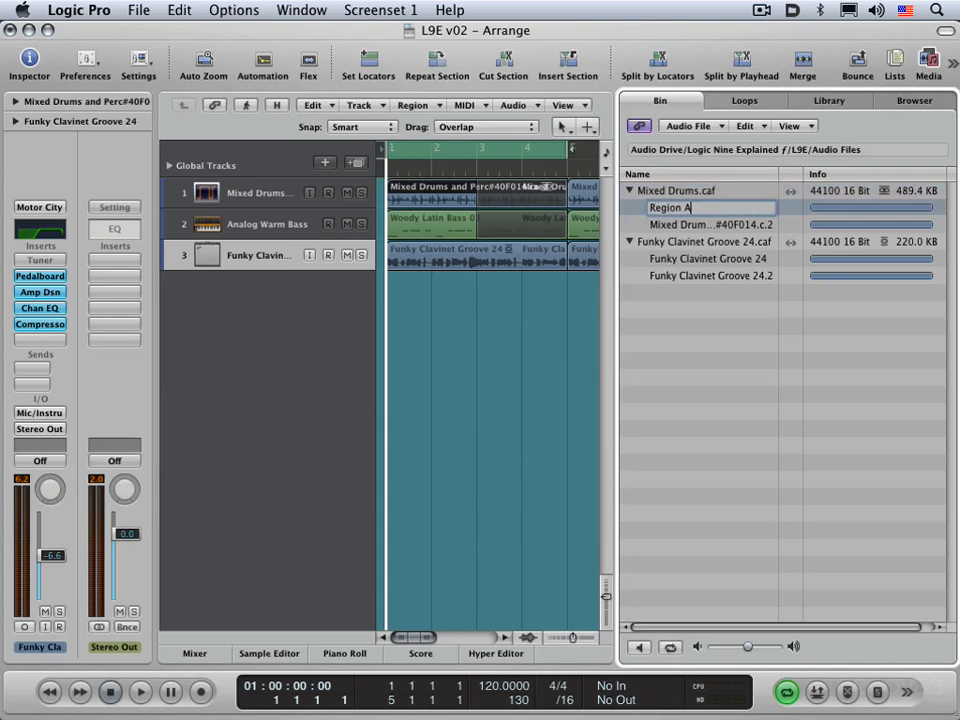
key(Return)
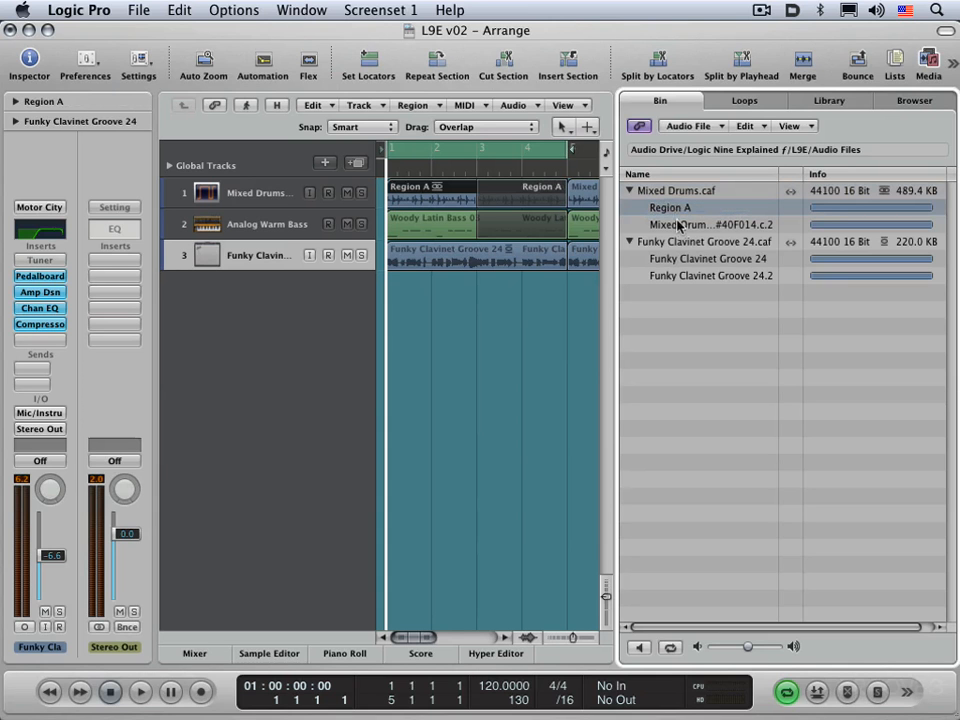
double_click(677, 224)
text(R)
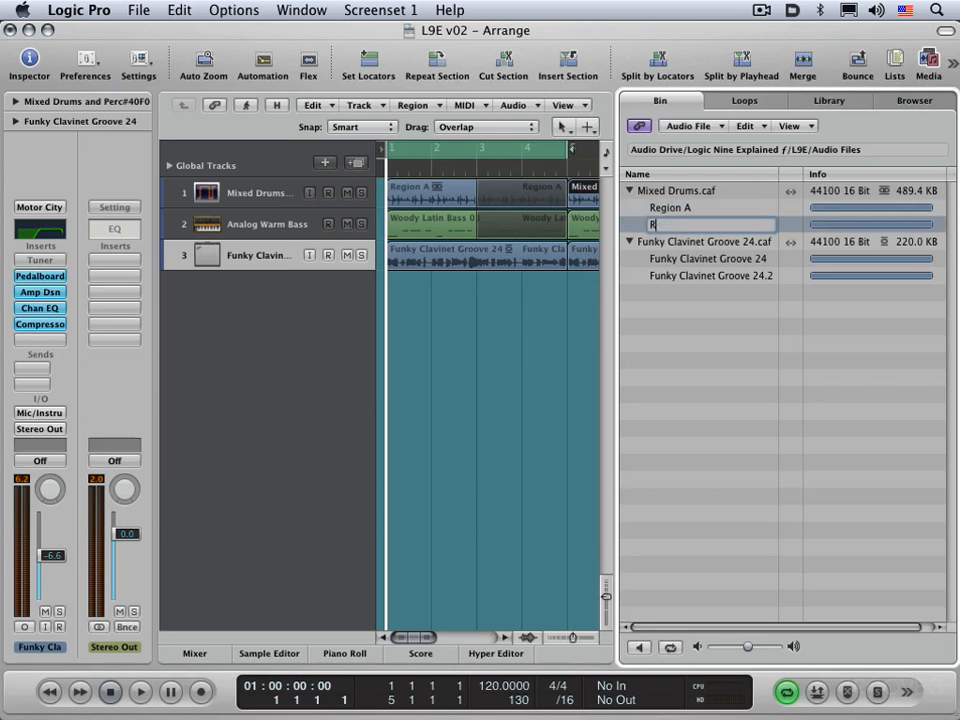
text(egion B)
key(Return)
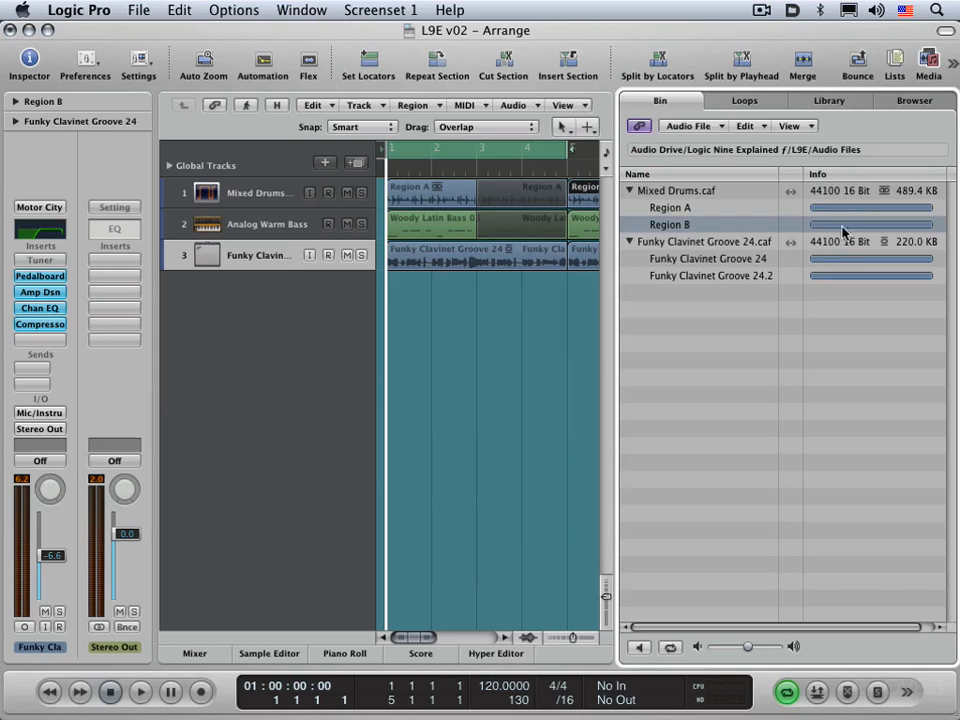
In a floating Bin select Region A and Region B, close it, then select Mixed Drums.caf
key(super+9)
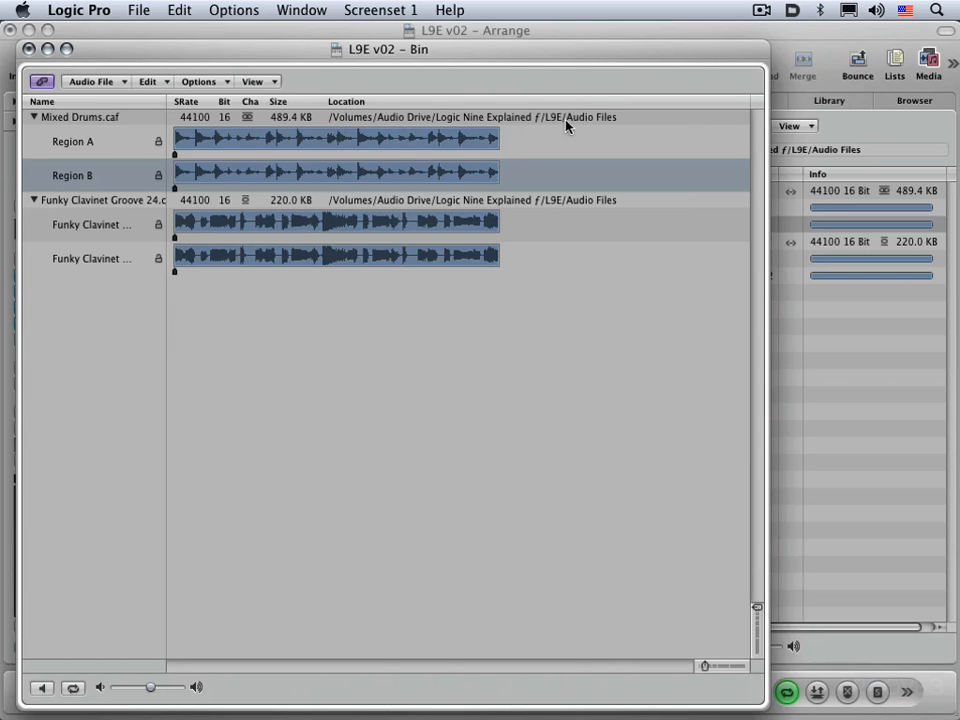
click(160, 144)
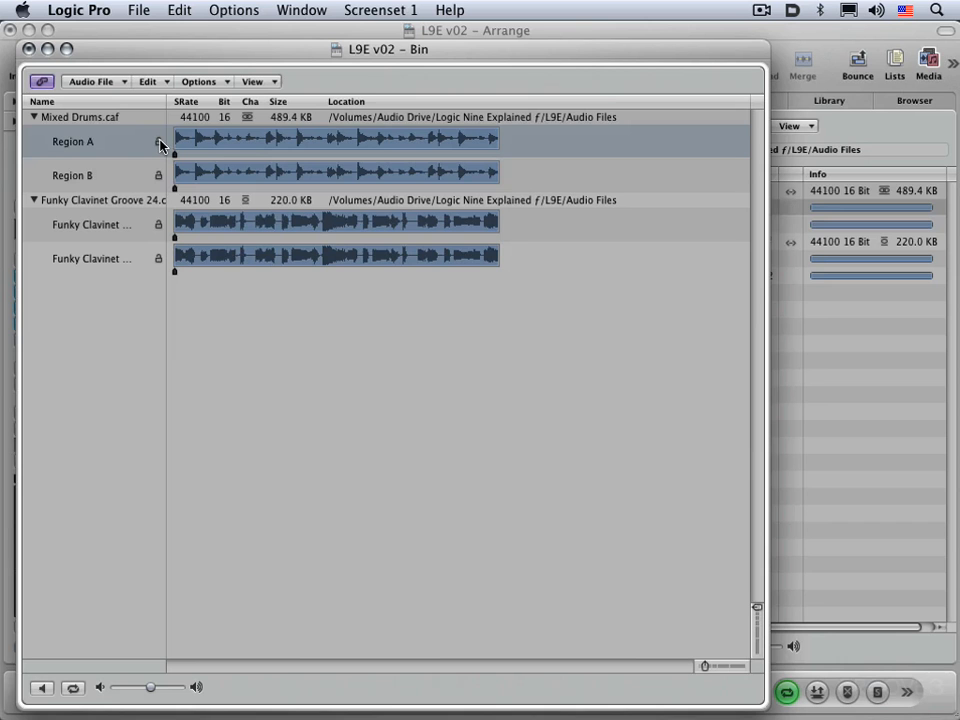
click(160, 174)
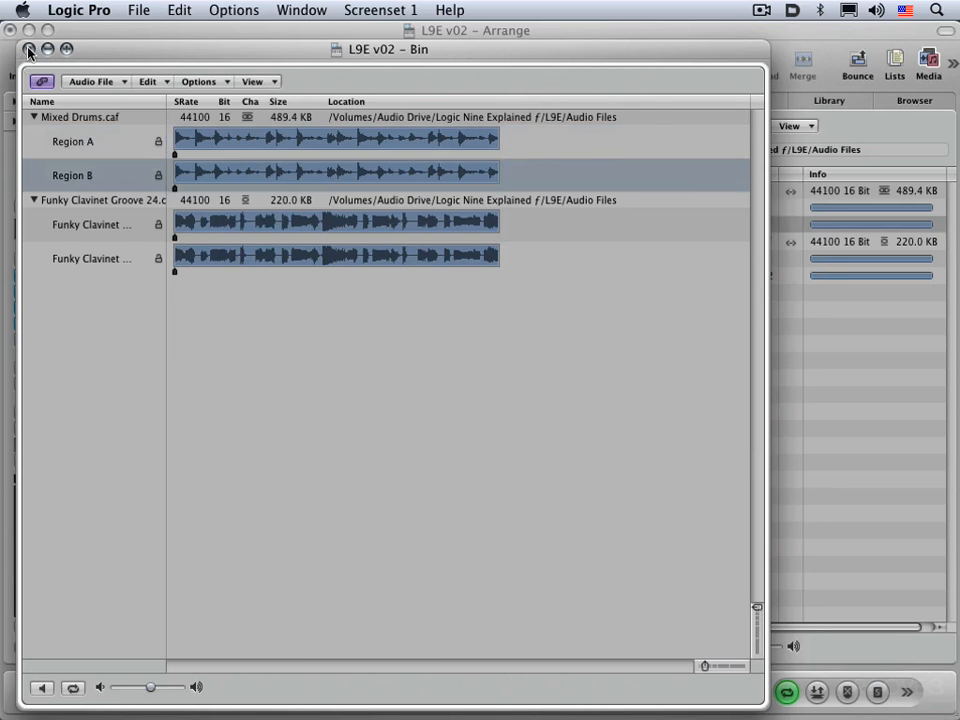
click(29, 50)
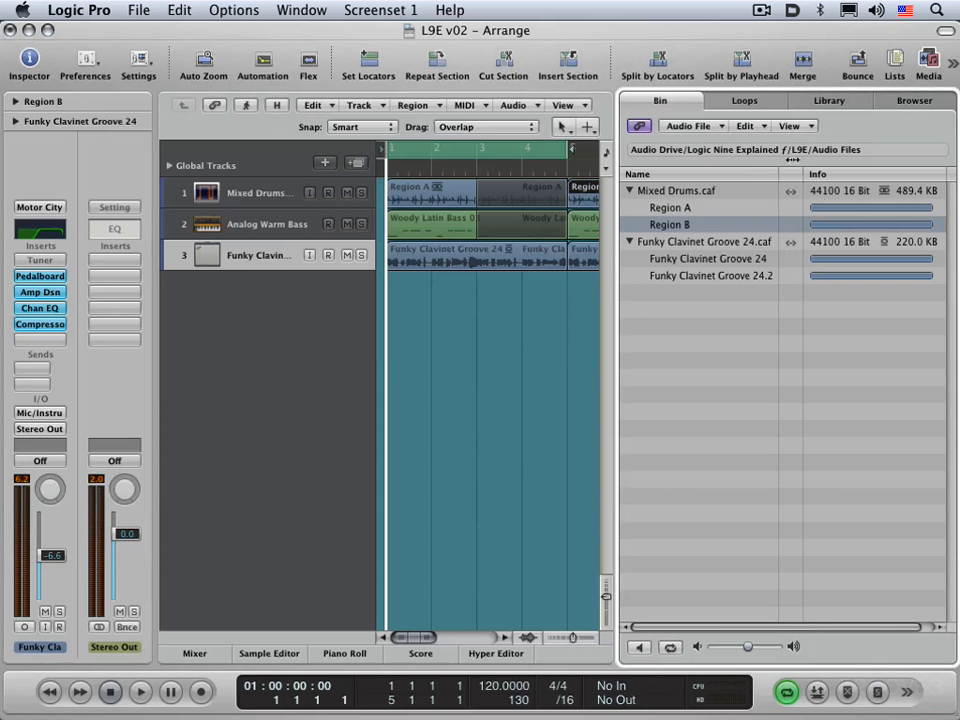
click(672, 190)
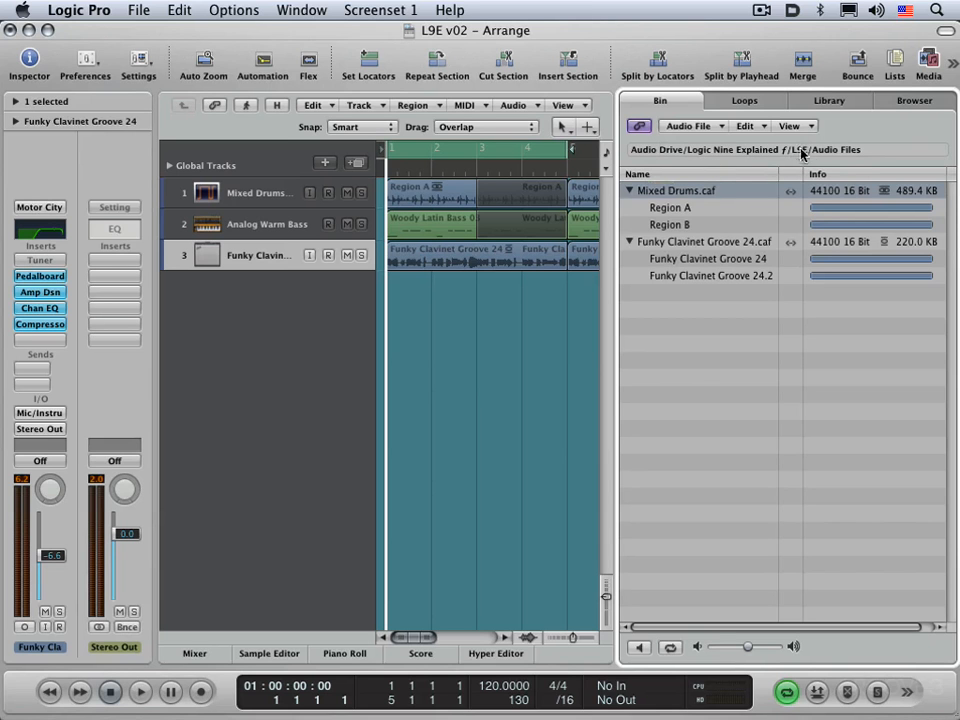
Select files in the Bin, then choose Add Audio File from the Bin's Audio File menu
click(693, 243)
click(668, 224)
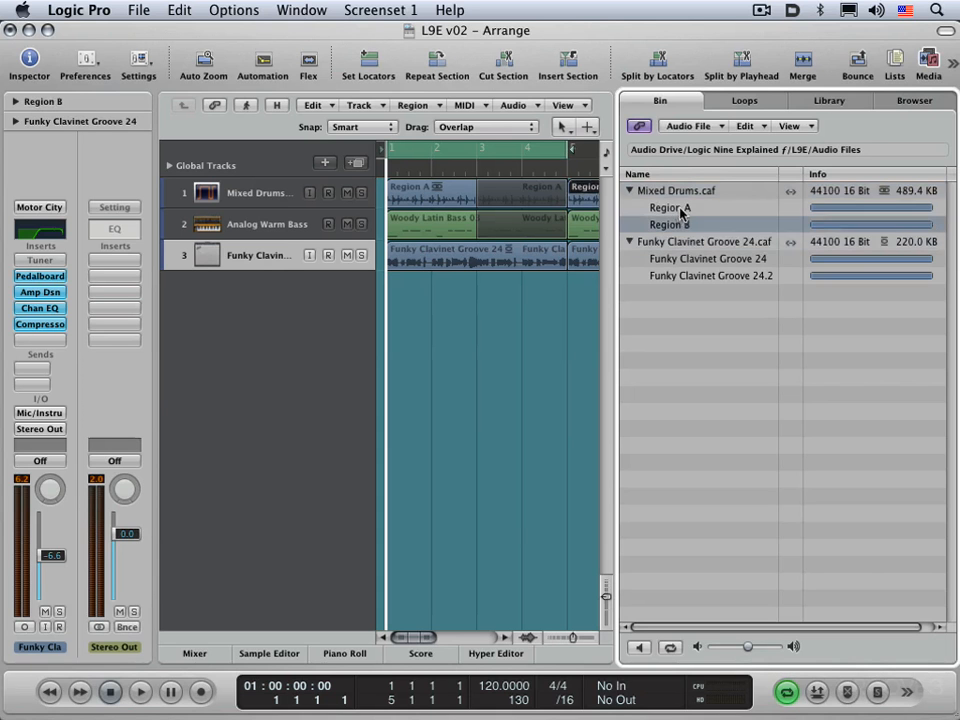
click(673, 207)
click(685, 243)
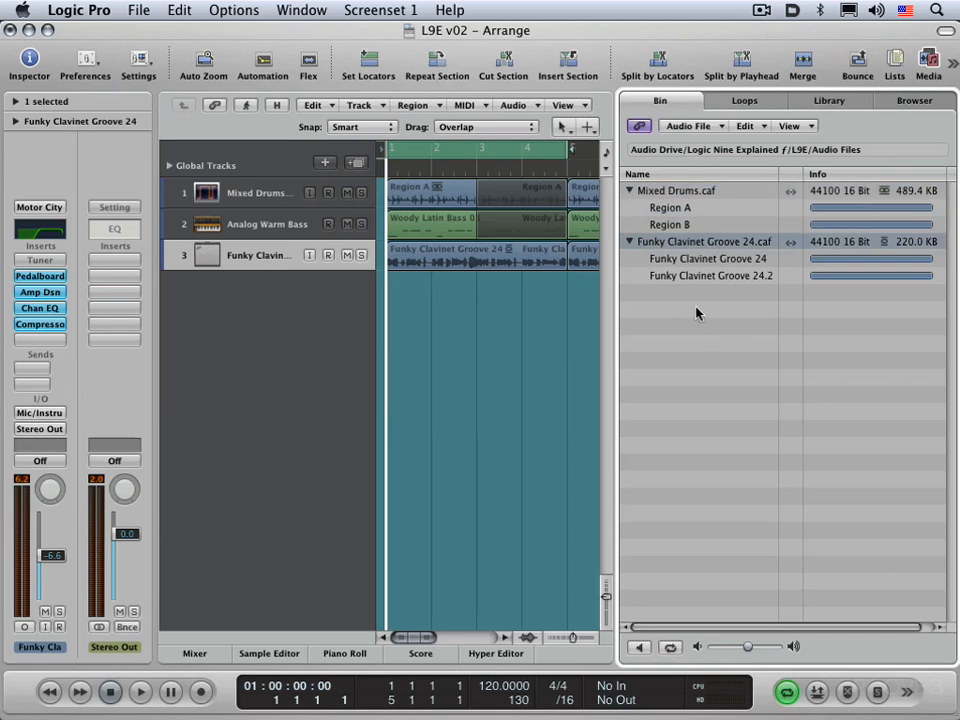
click(678, 125)
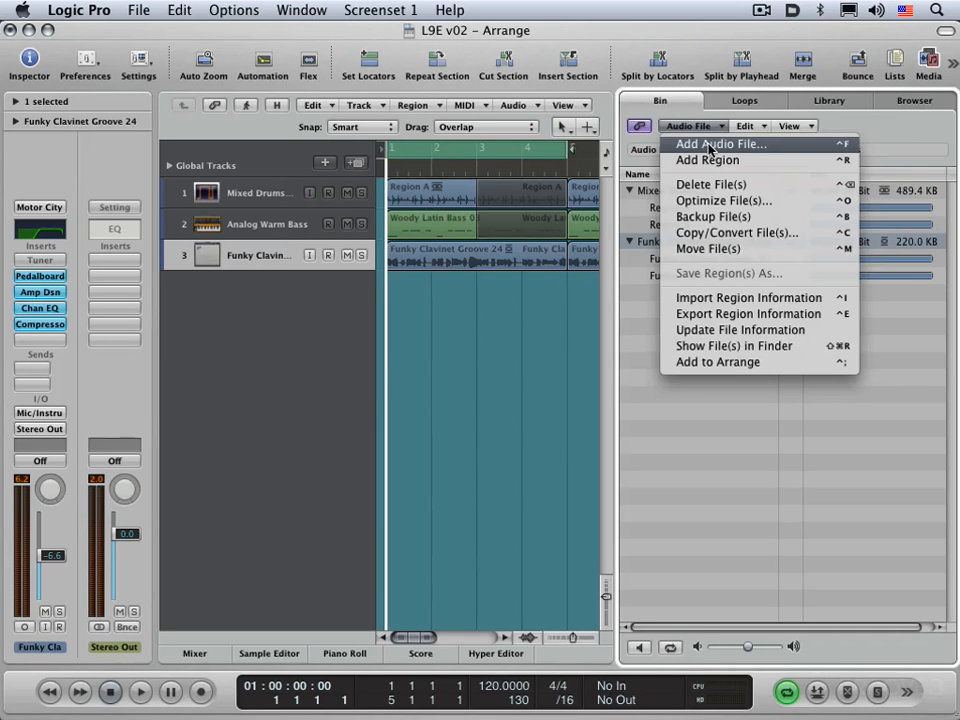
click(711, 149)
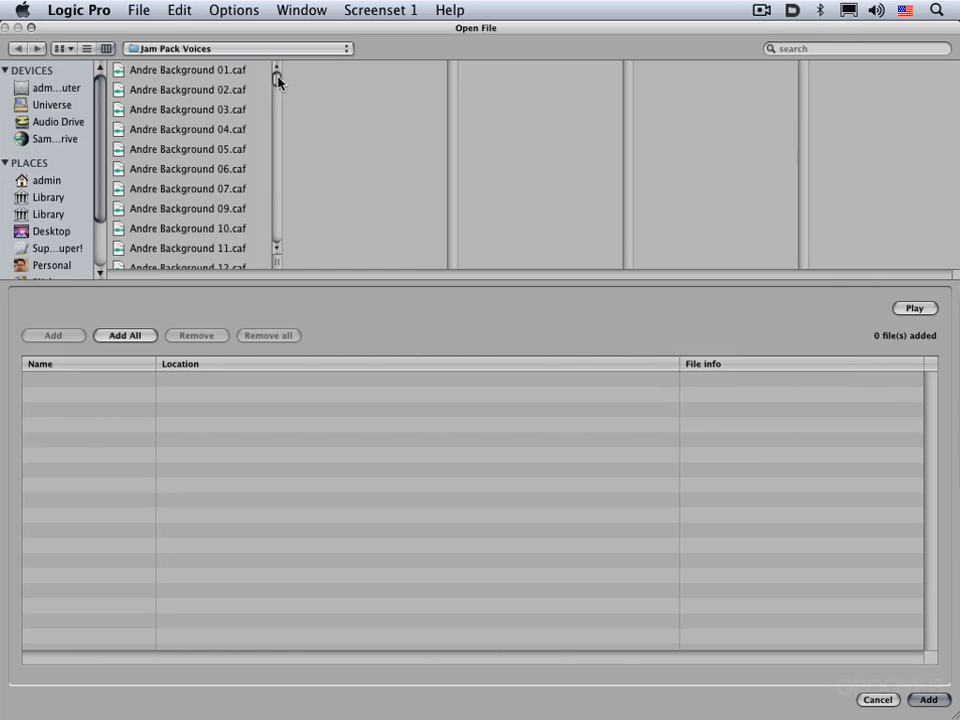
Preview Andre Lyric 09.caf in Jam Pack Voices, add it, and finish with Done
scroll(235, 156, down, 5)
scroll(226, 155, down, 15)
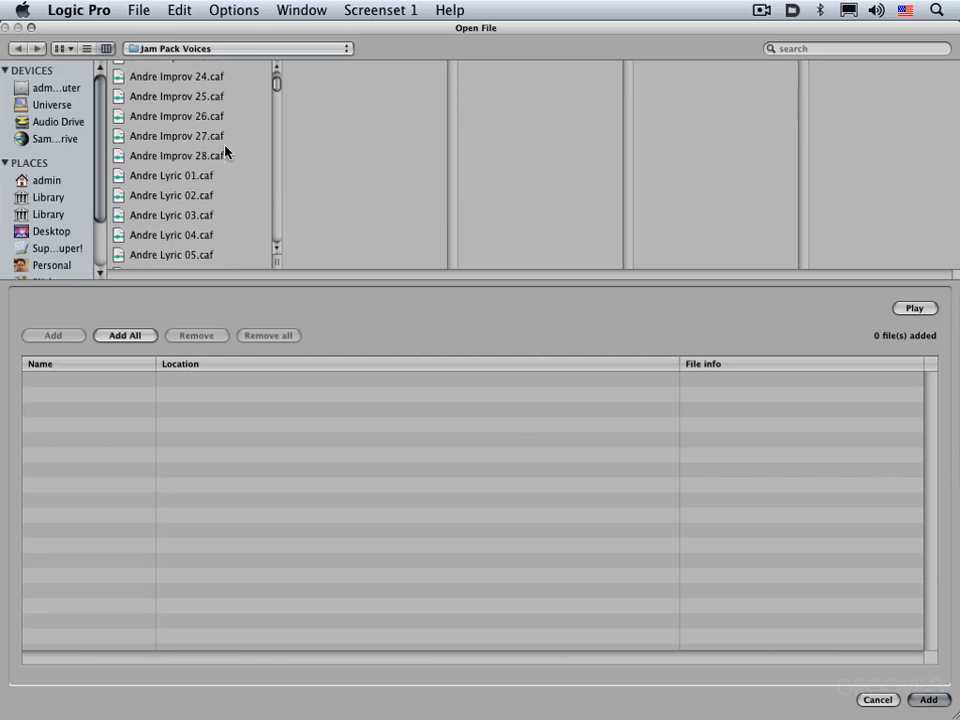
click(196, 201)
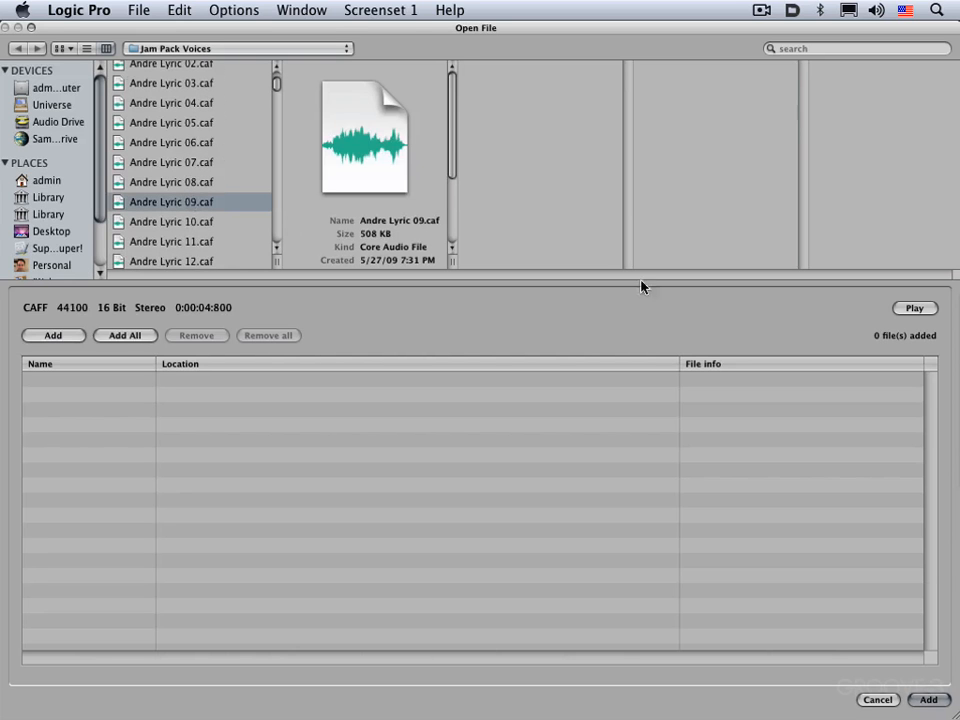
click(915, 309)
click(936, 701)
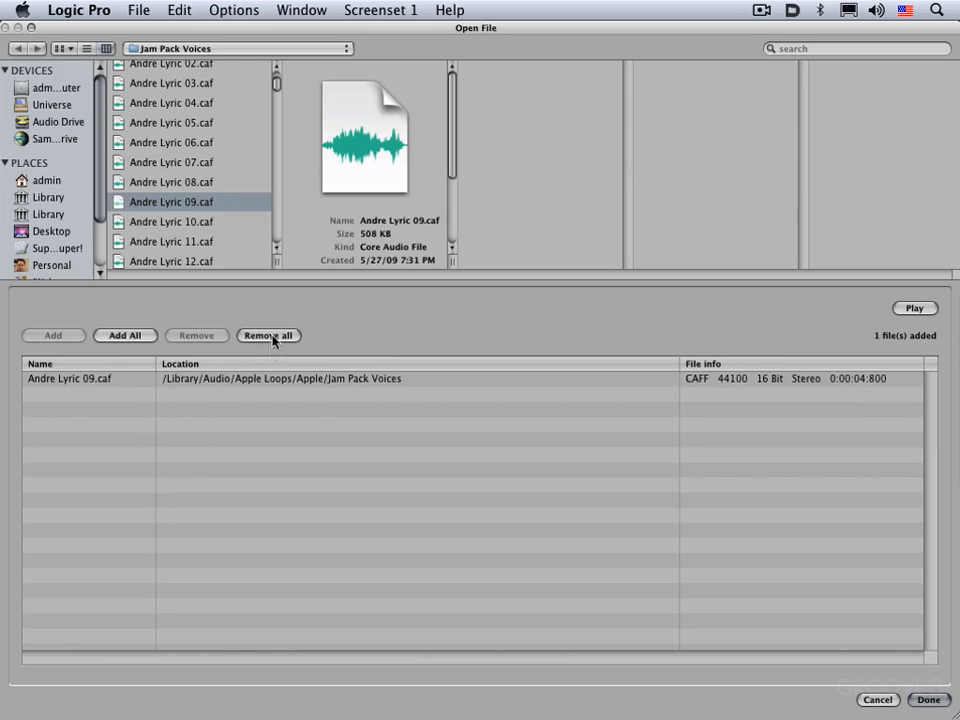
click(201, 381)
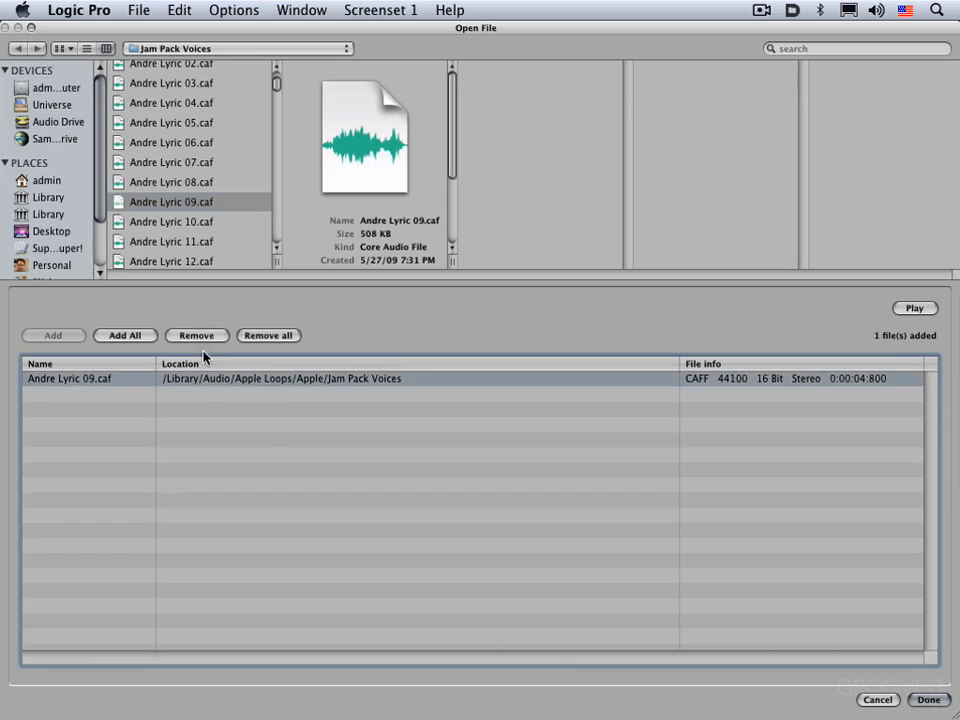
click(300, 440)
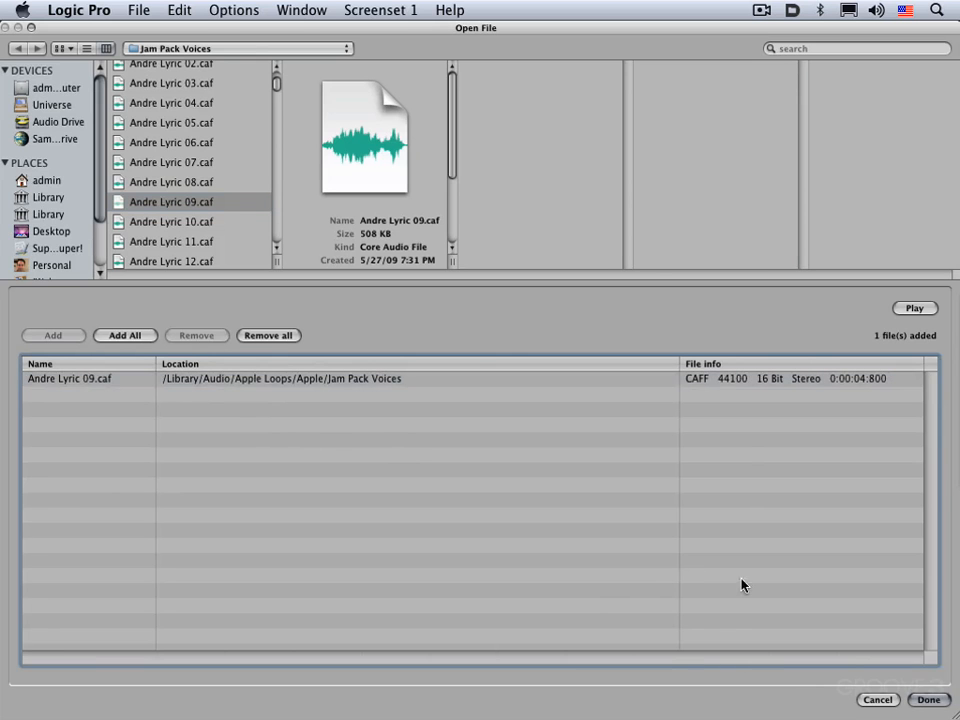
click(927, 699)
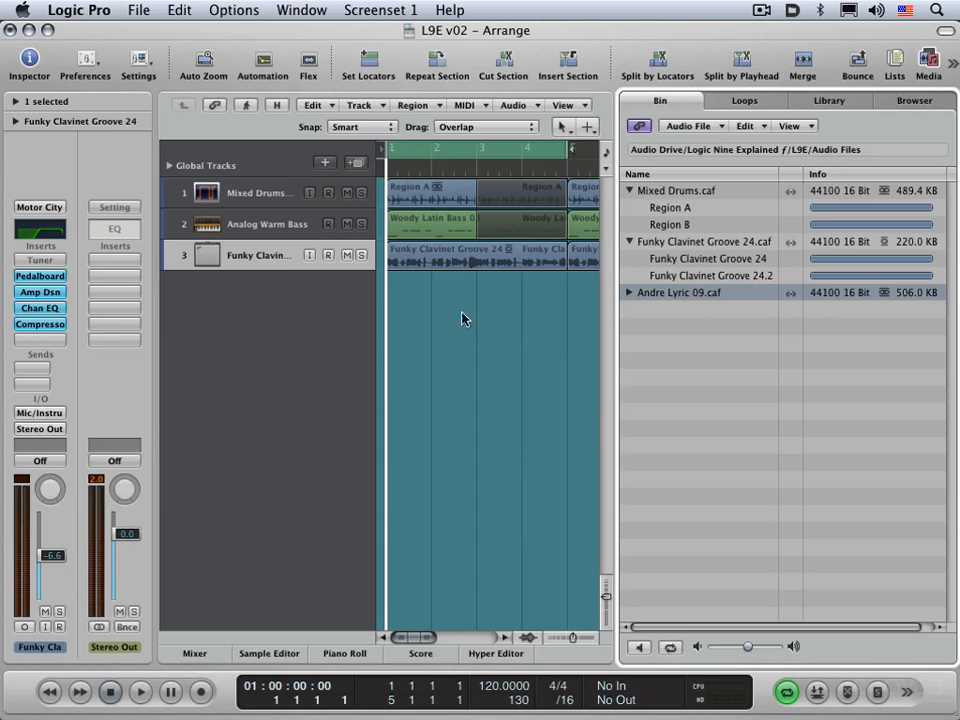
Delete the clavinet region on track 3 and drag Funky Clavinet Groove 24 from the Bin to bar 1
click(426, 326)
click(433, 255)
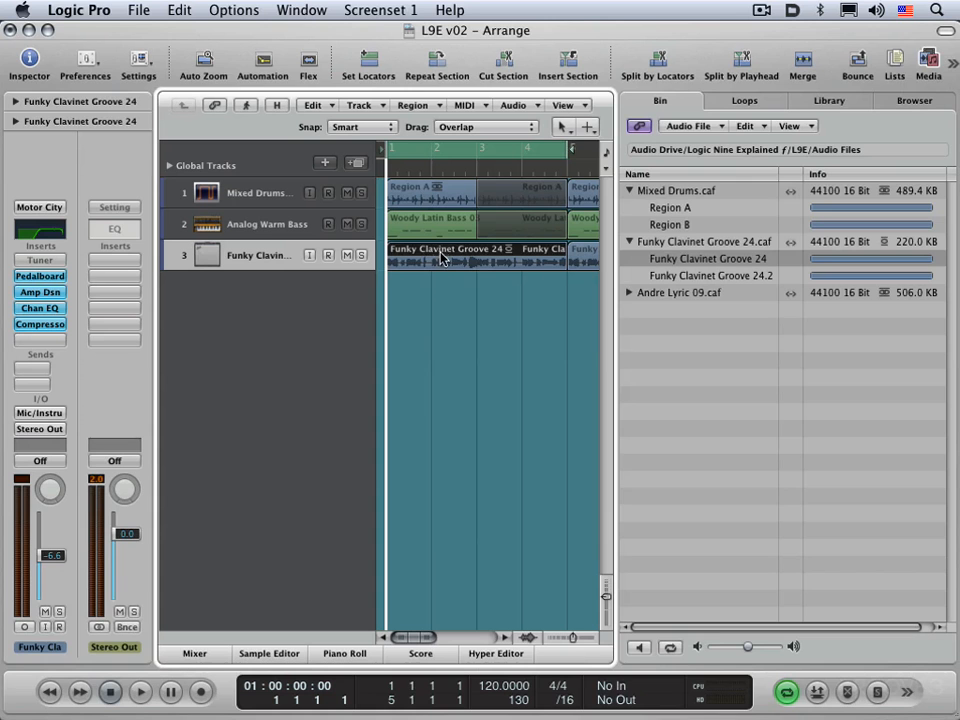
key(Delete)
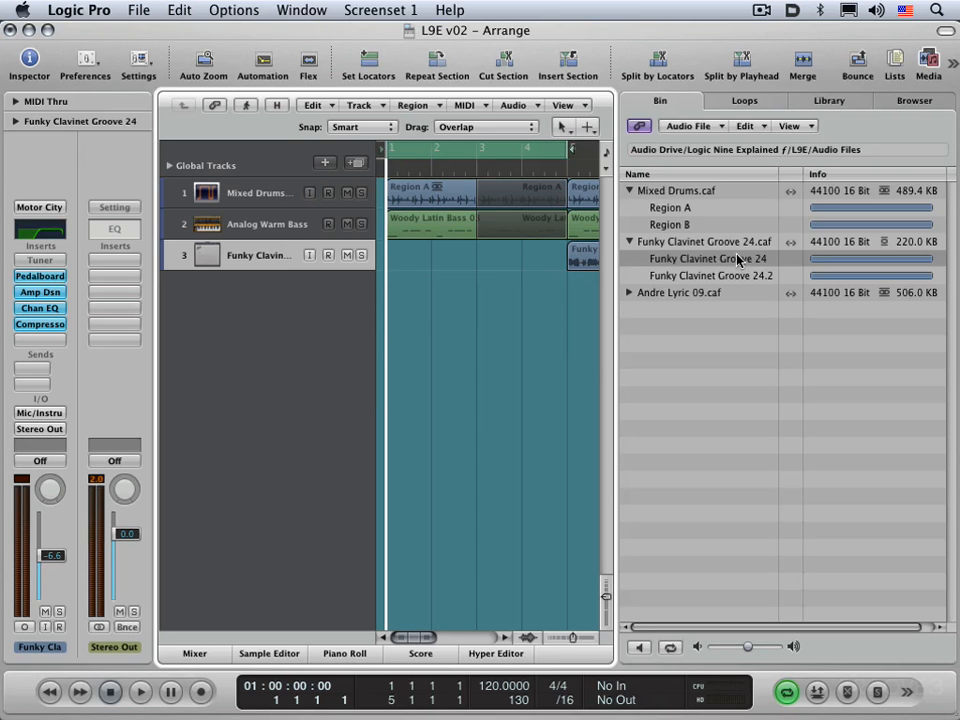
drag(737, 260, 389, 258)
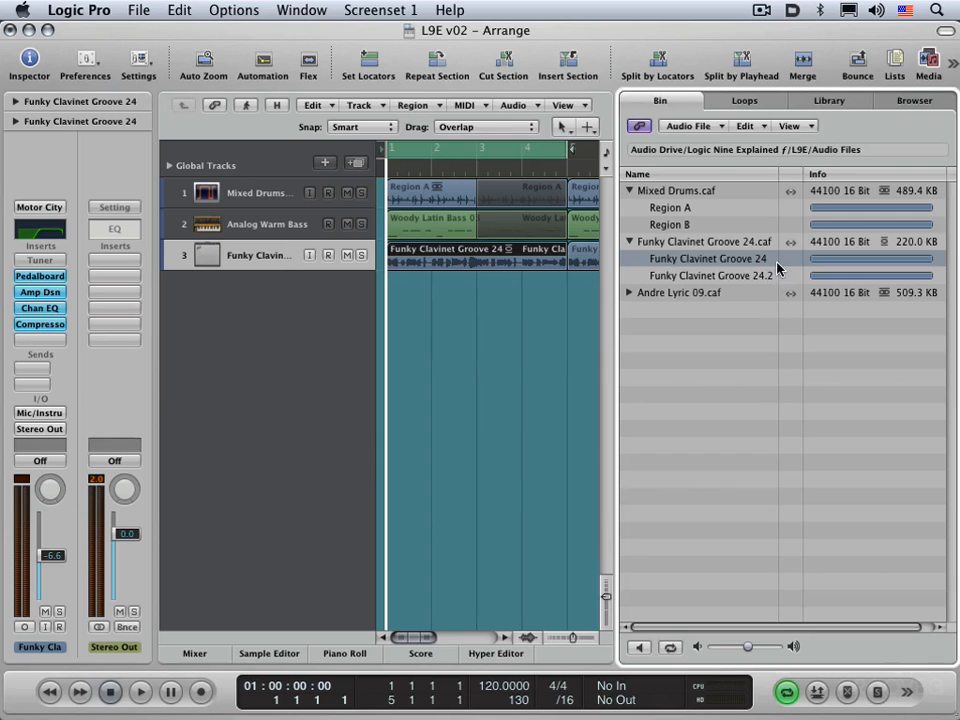
Collapse all Bin files with the disclosure triangles, then expand only Andre Lyric 09.caf
click(629, 293)
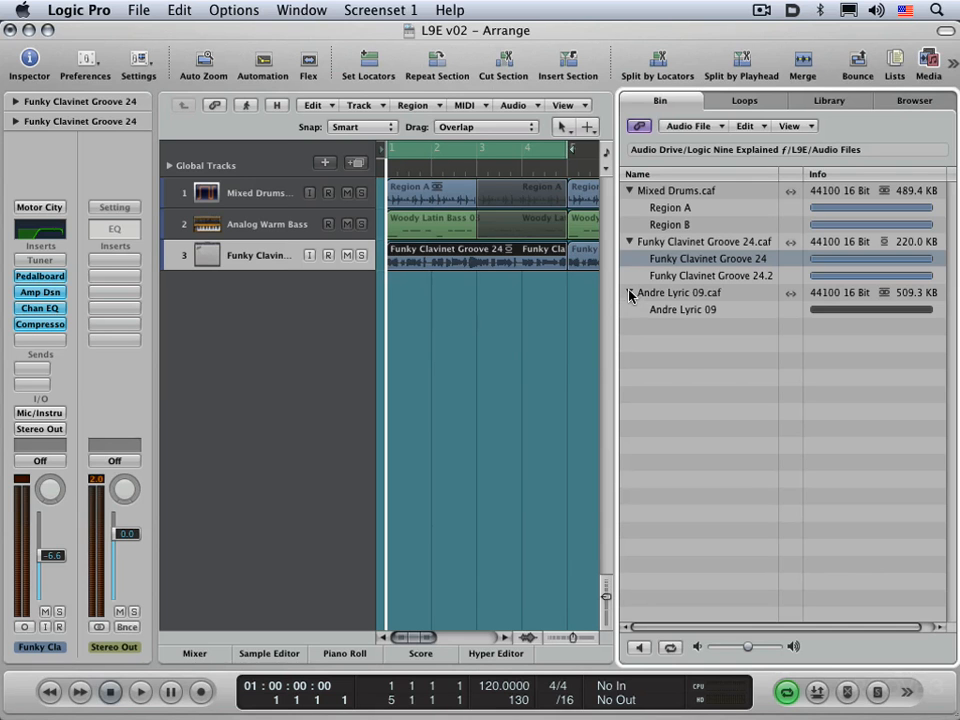
click(629, 293)
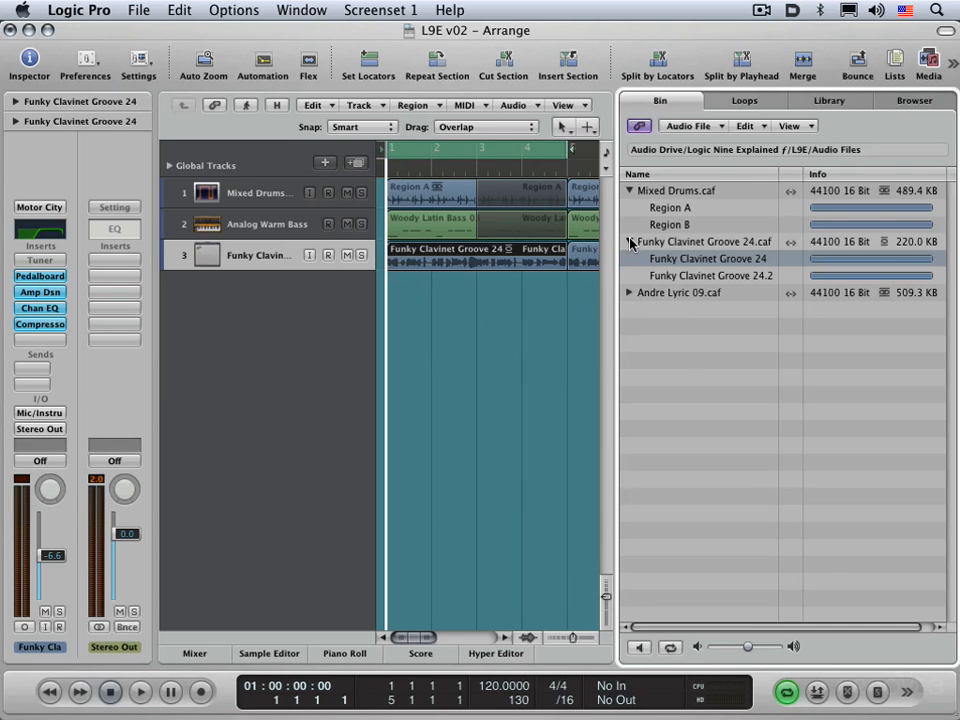
click(629, 242)
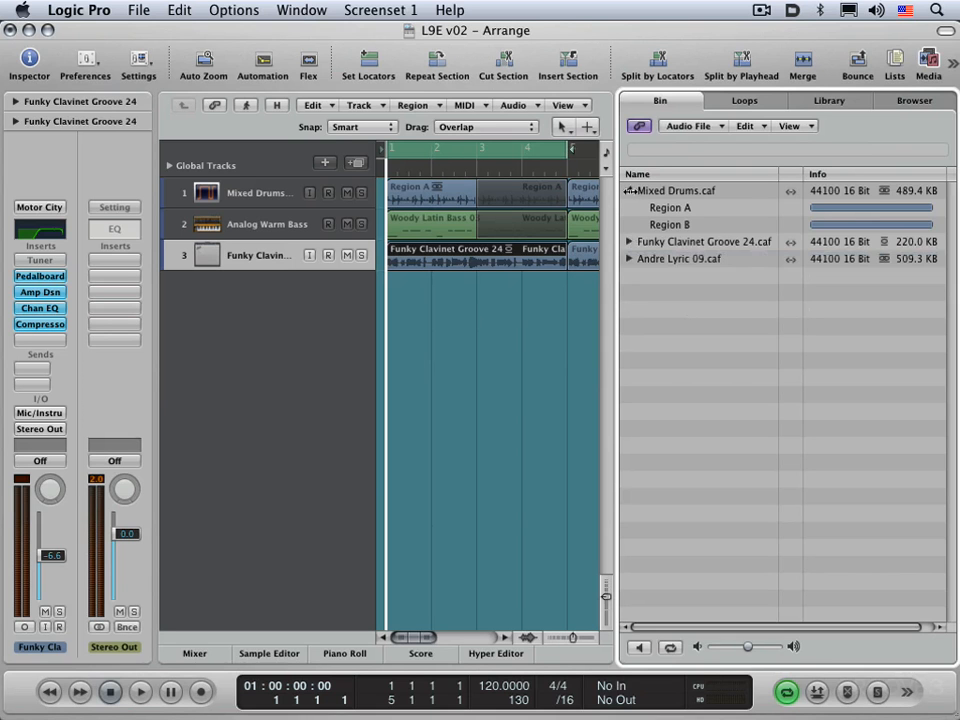
click(629, 190)
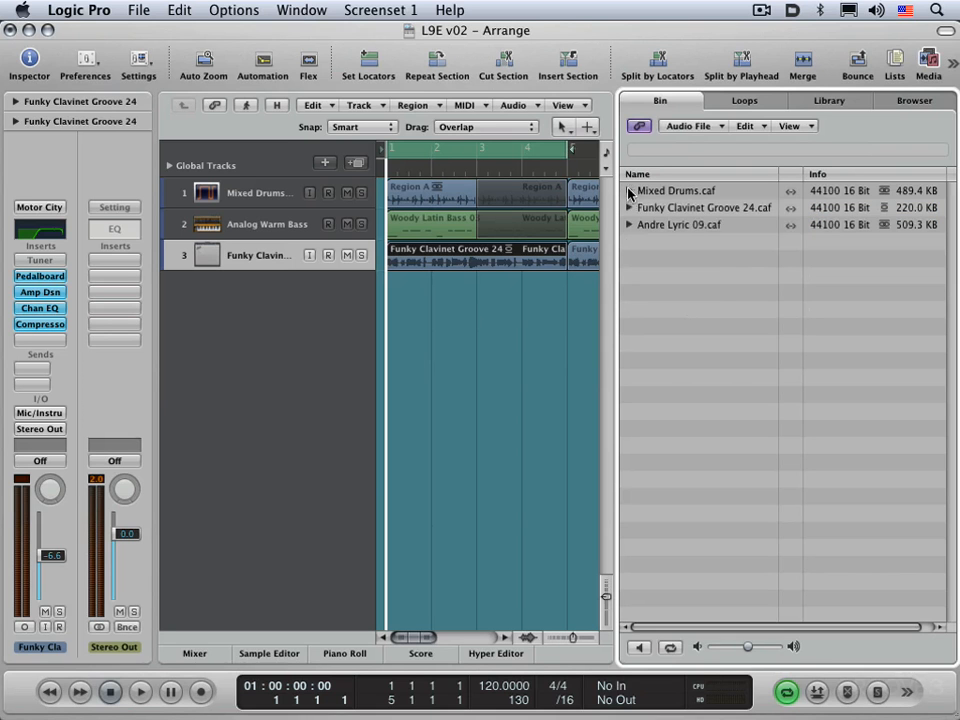
alt+click(629, 190)
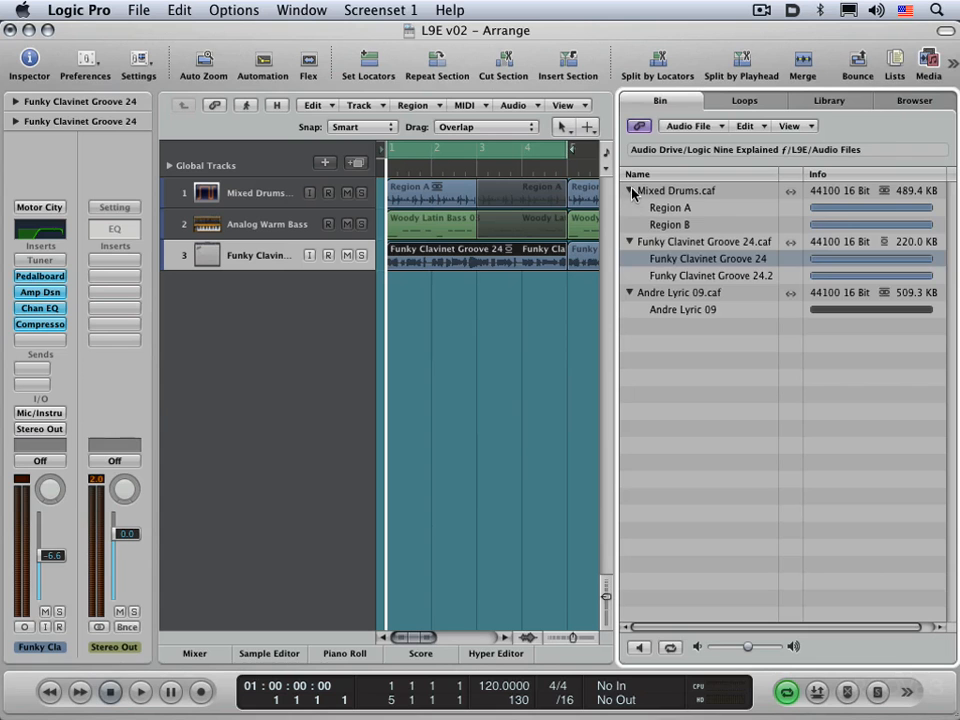
alt+click(630, 190)
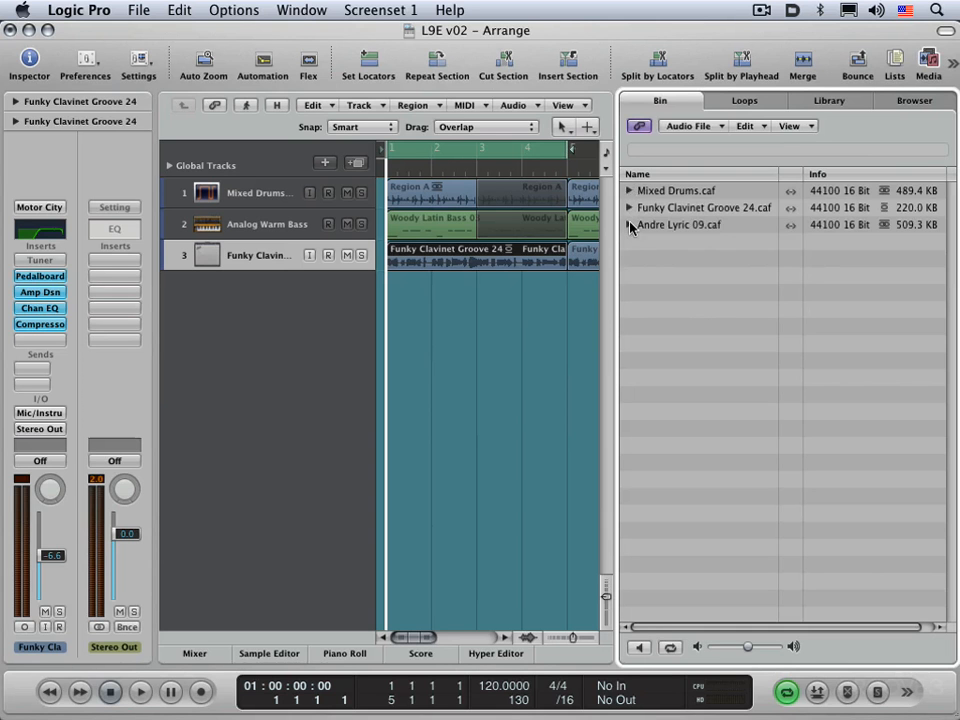
click(630, 226)
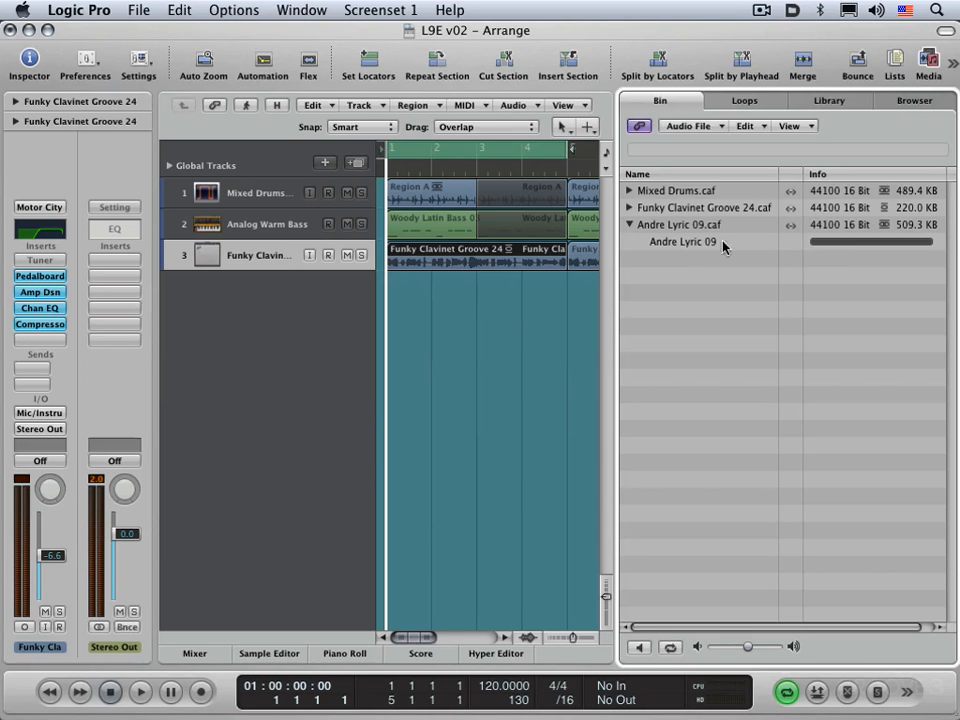
right_click(668, 243)
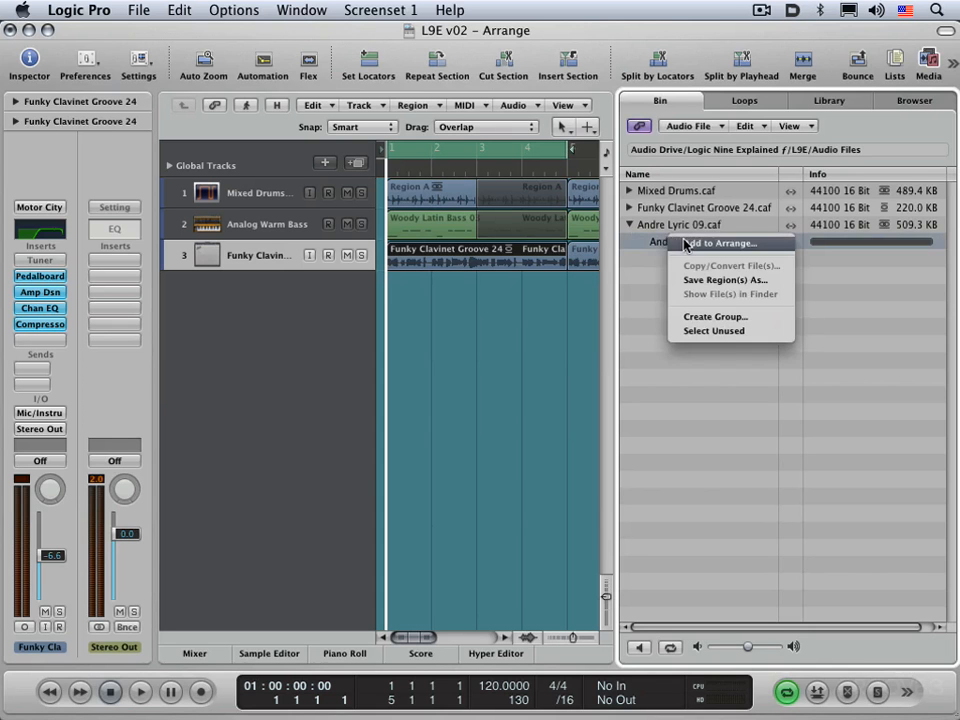
click(461, 318)
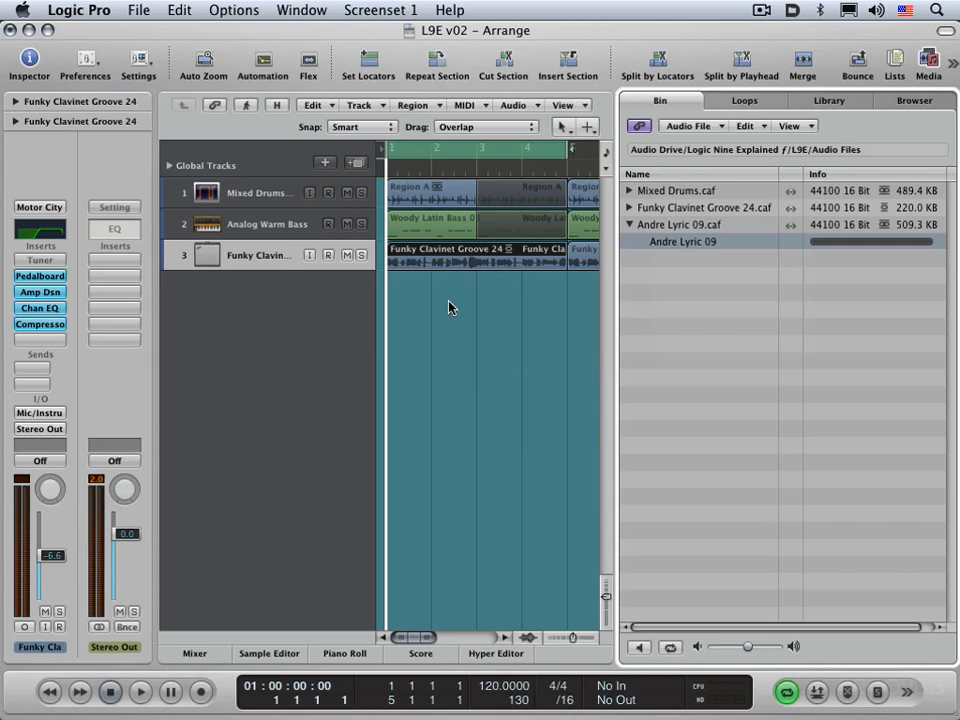
Open the Bin as a floating window, drag it aside, then close it
key(super+9)
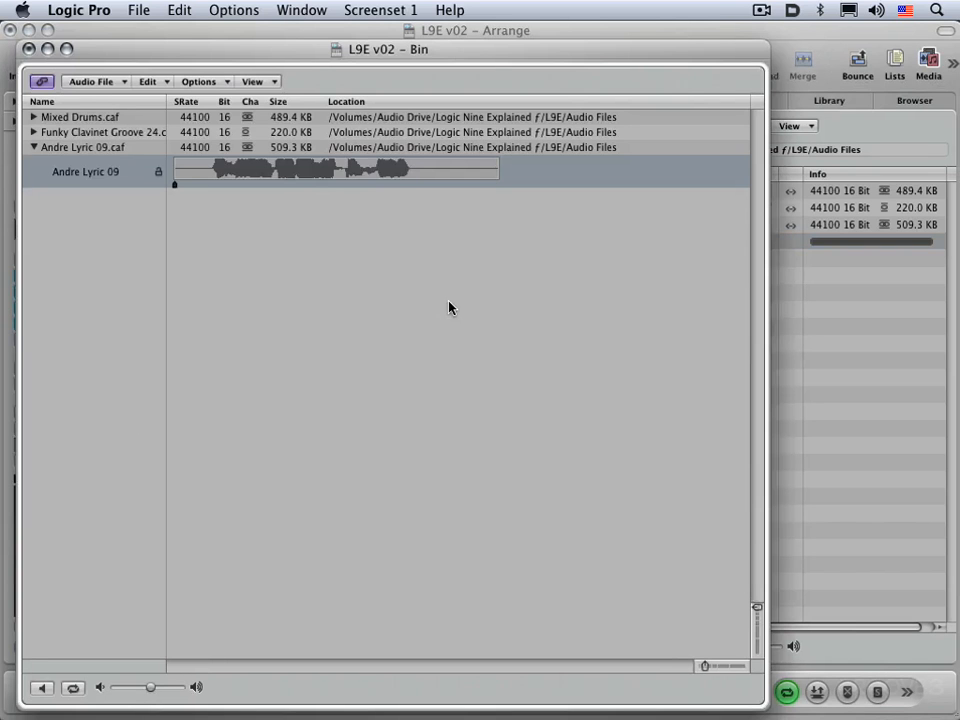
drag(283, 48, 578, 88)
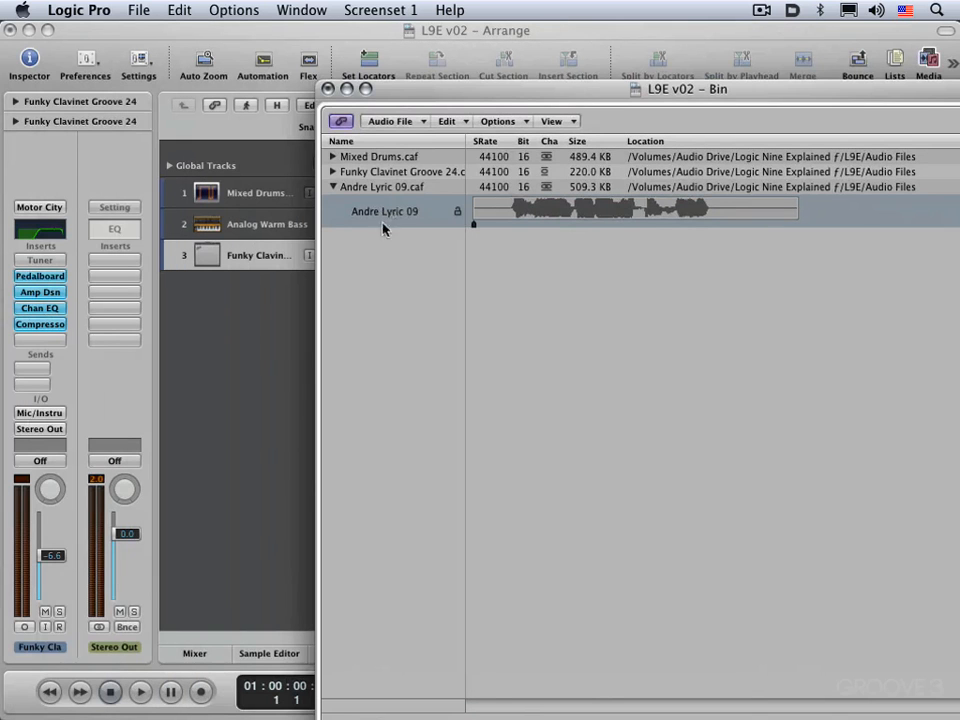
drag(397, 92, 612, 80)
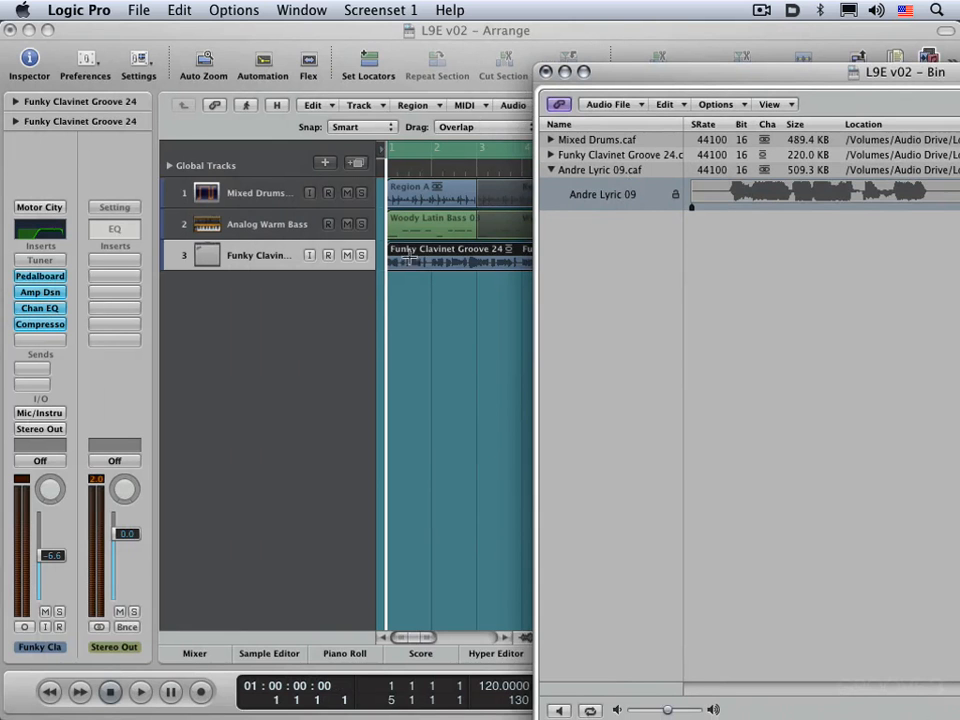
click(546, 71)
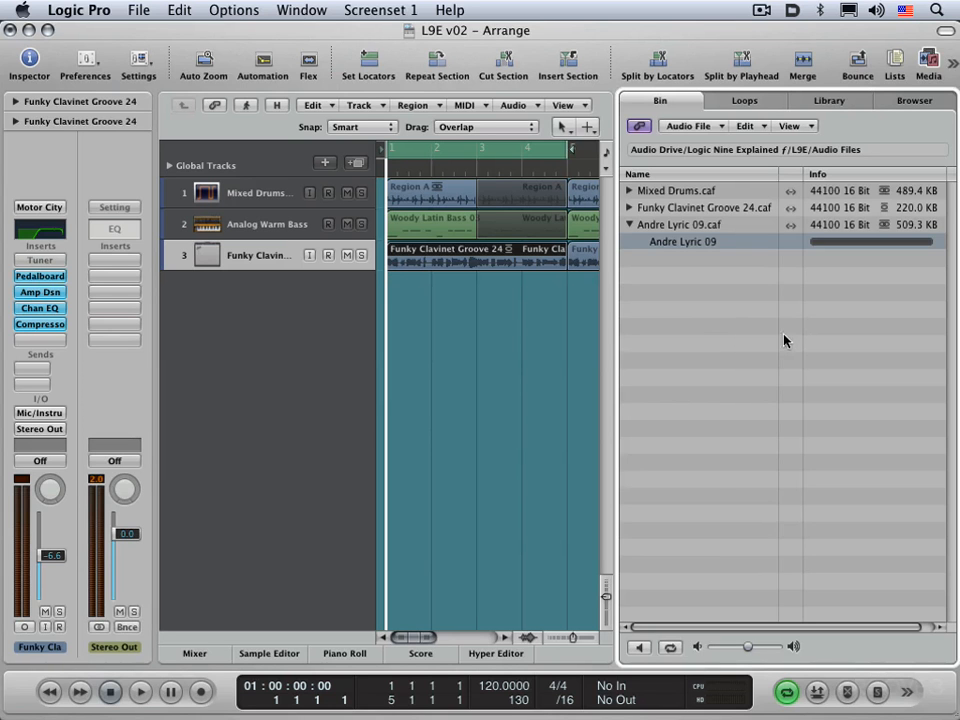
key(alt+space)
click(639, 648)
click(640, 650)
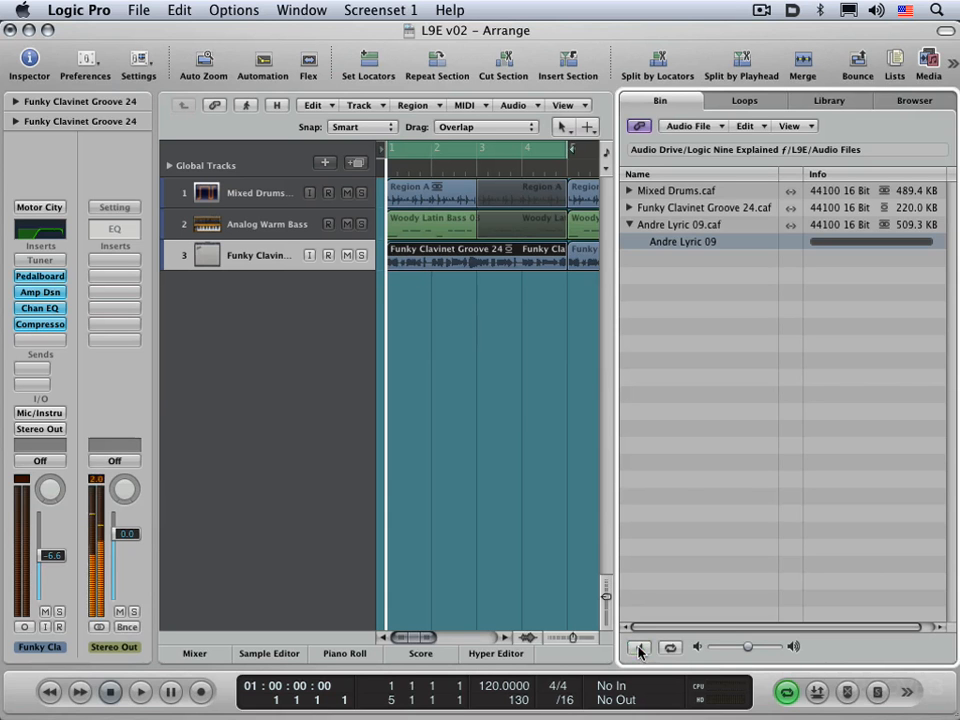
click(670, 649)
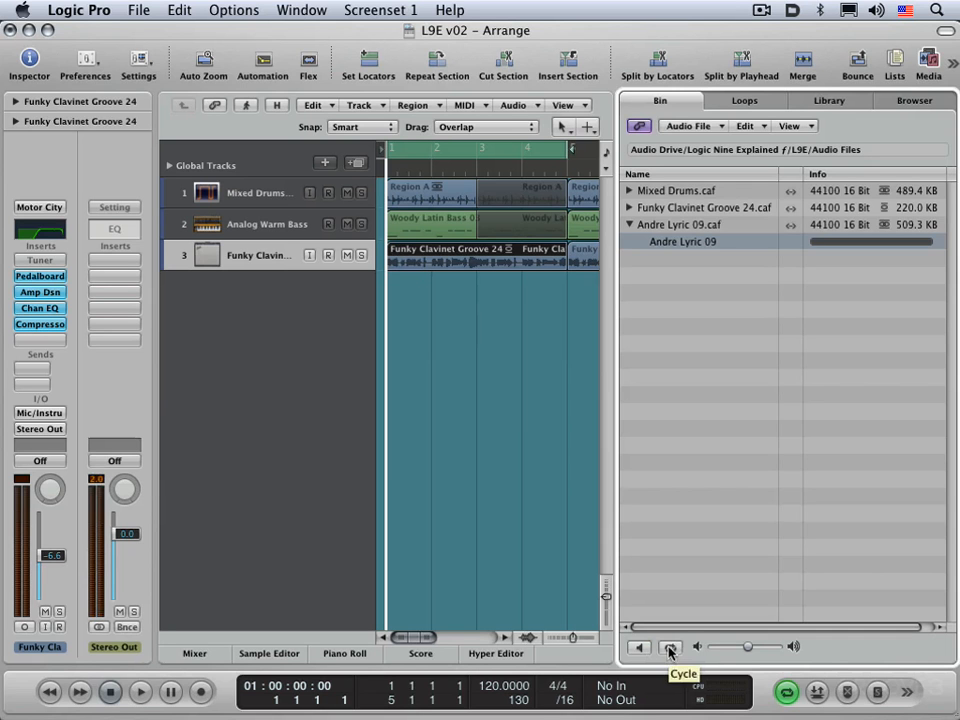
click(670, 649)
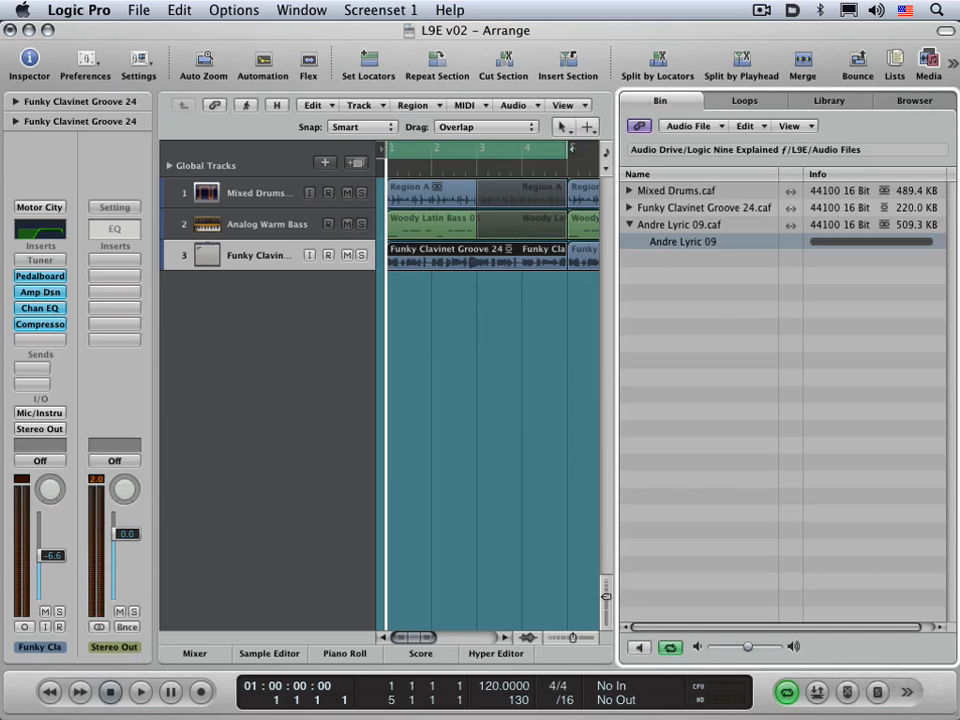
click(670, 648)
Drag Andre Lyric 09 to a new track 4, nudge it later, set its fader to -6.0 dB, and play
drag(666, 247, 388, 300)
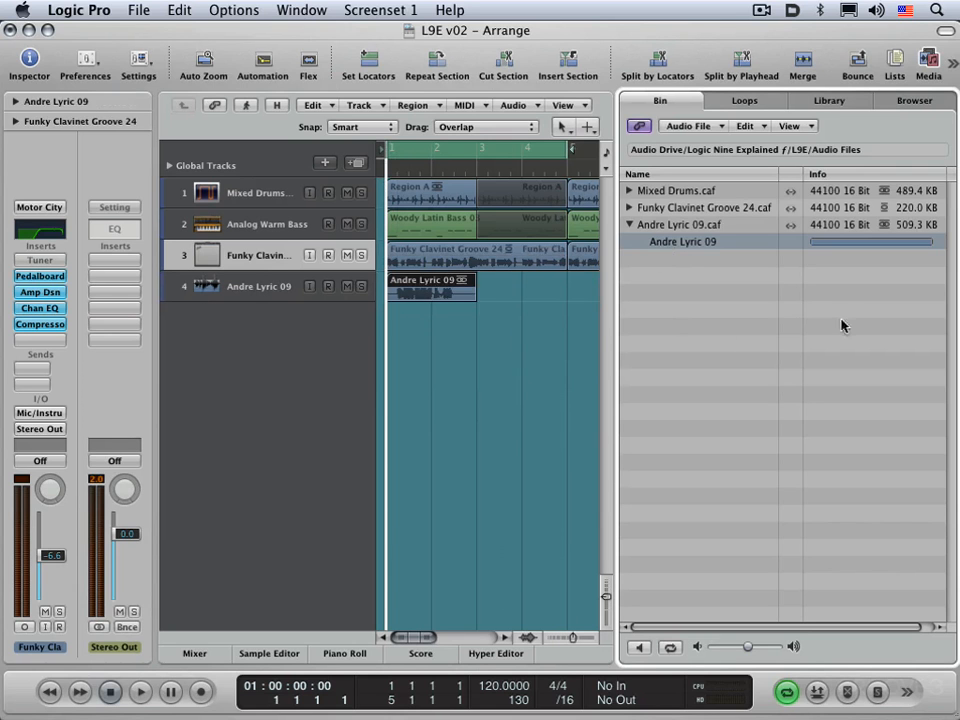
mouse_move(418, 283)
mouse_down()
mouse_move(440, 281)
mouse_move(430, 282)
mouse_up()
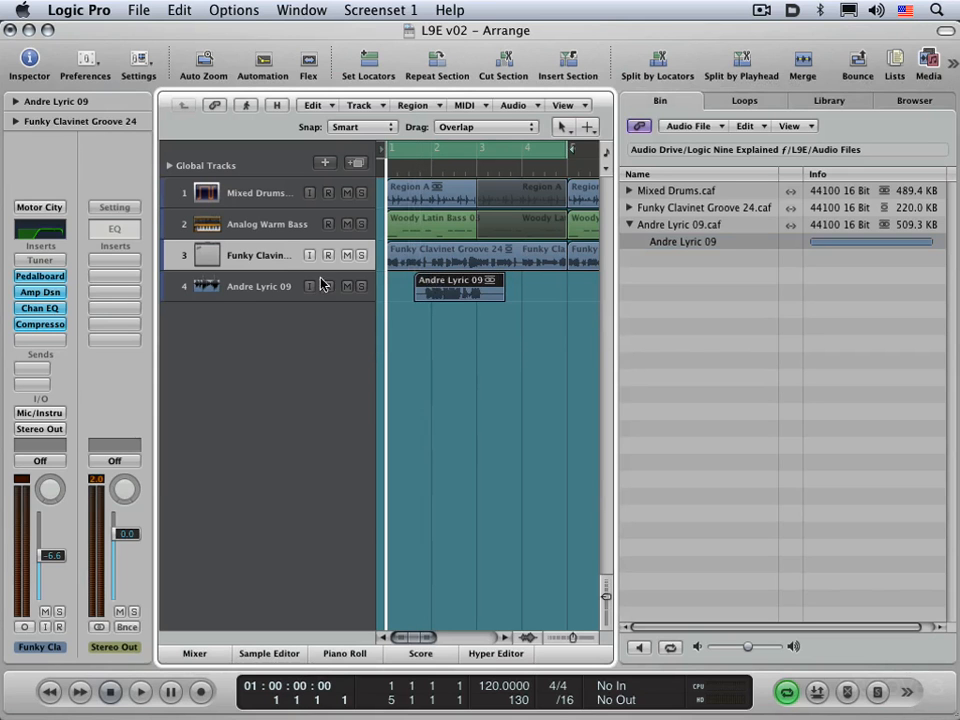
click(257, 286)
drag(51, 540, 51, 554)
key(space)
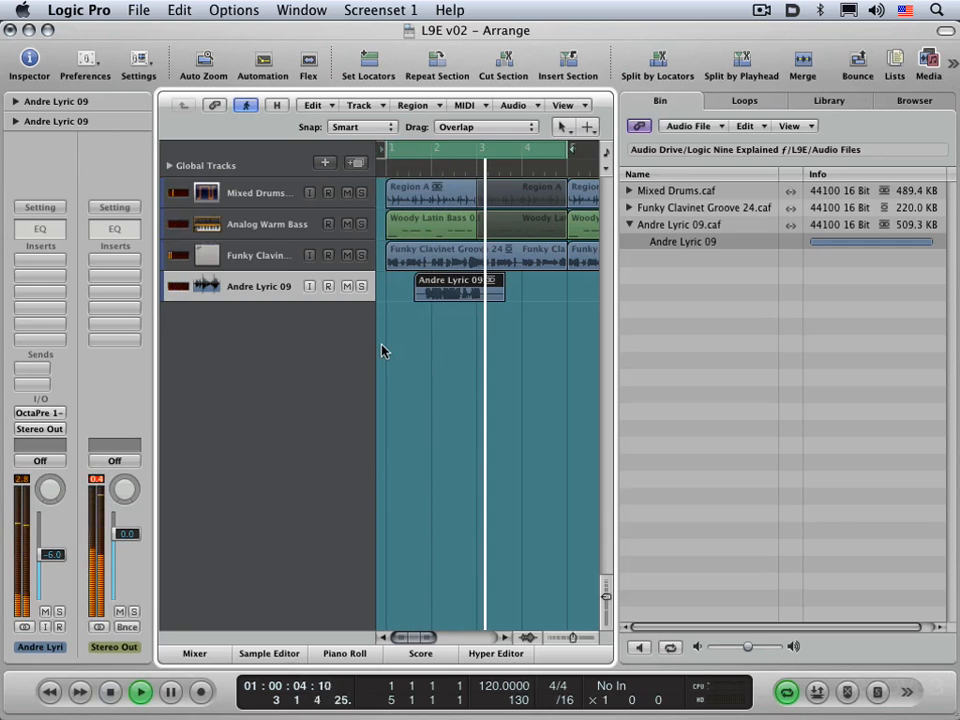
Stop playback, trim the end of Andre Lyric 09, and Option-drag a copy later on track 4
key(space)
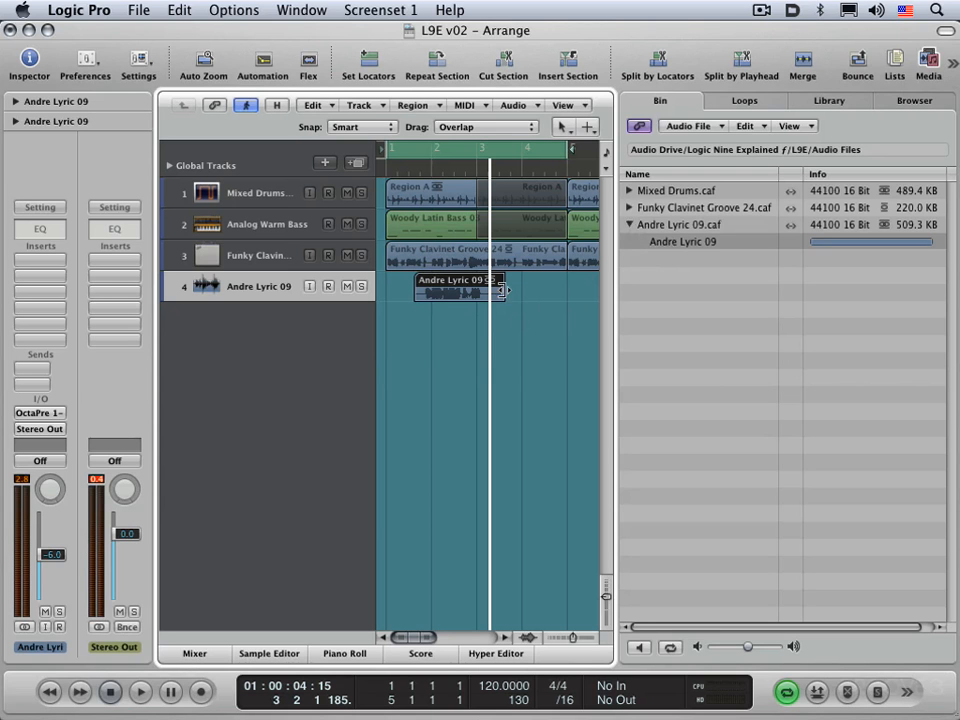
drag(503, 290, 483, 278)
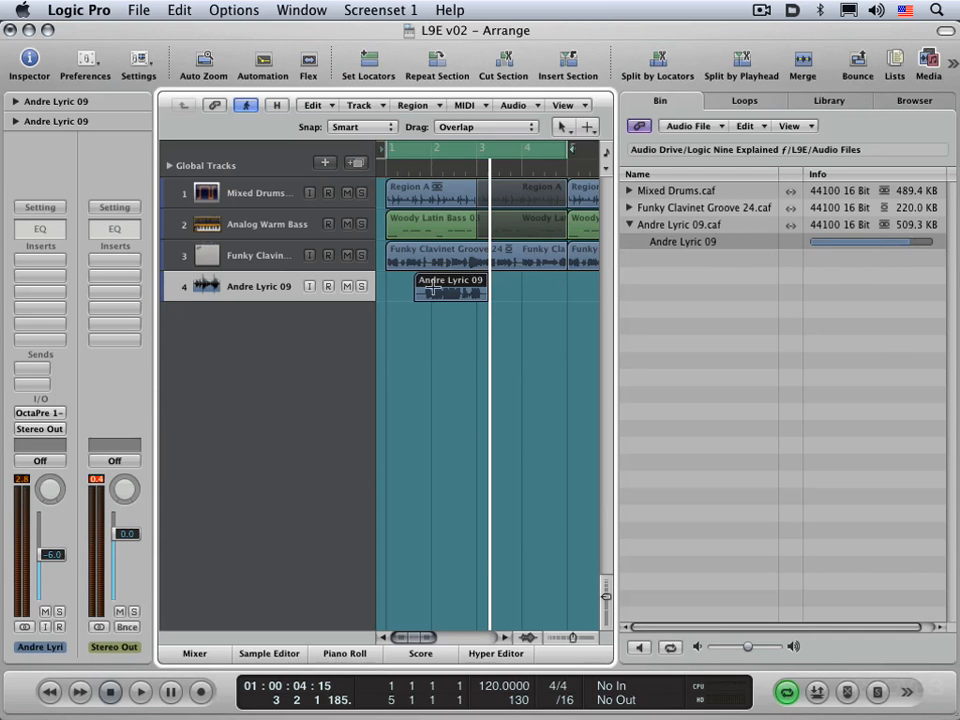
drag(437, 285, 512, 298)
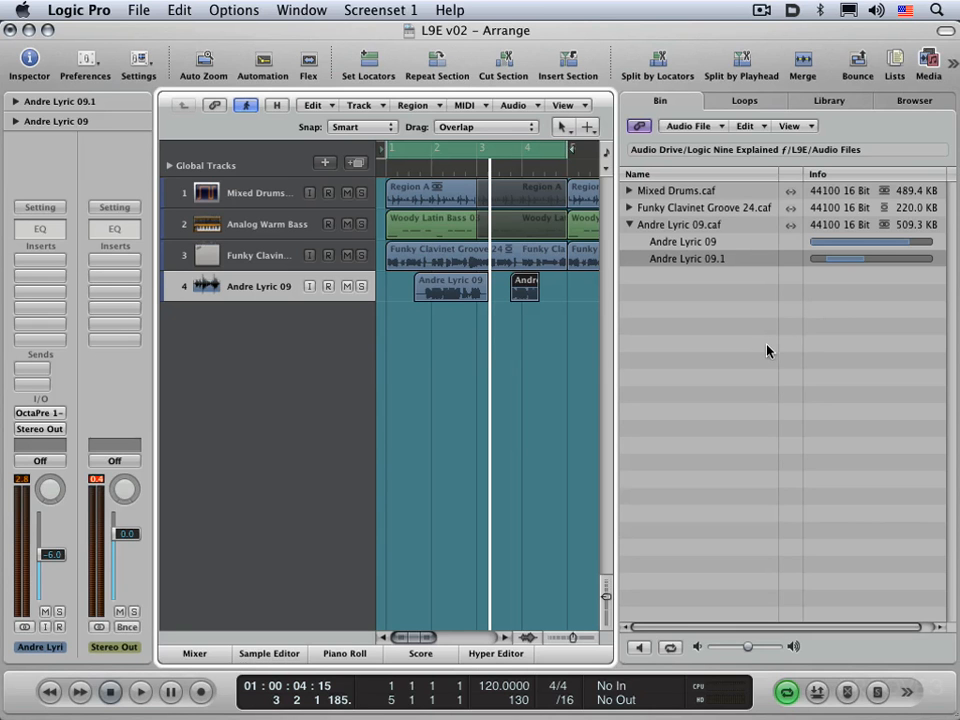
click(303, 10)
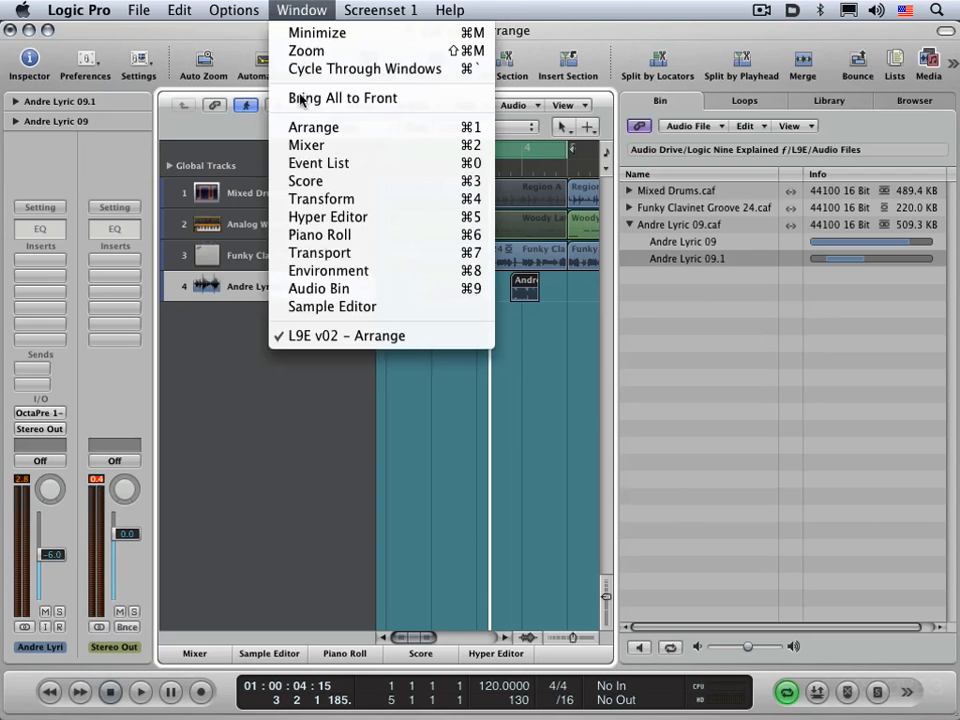
click(316, 290)
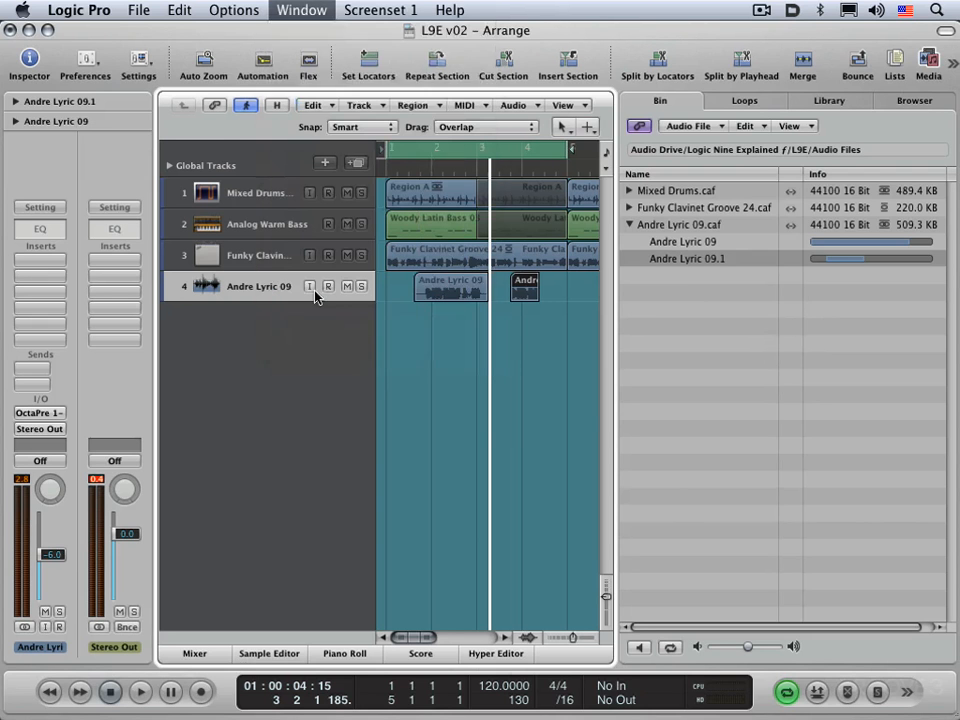
drag(668, 80, 410, 74)
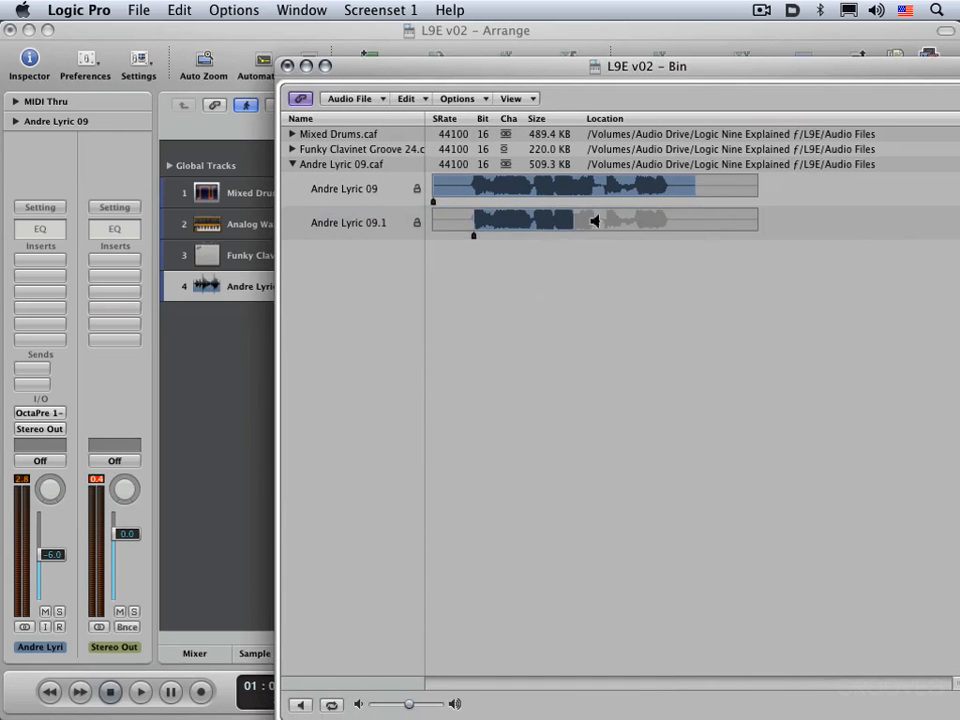
click(287, 66)
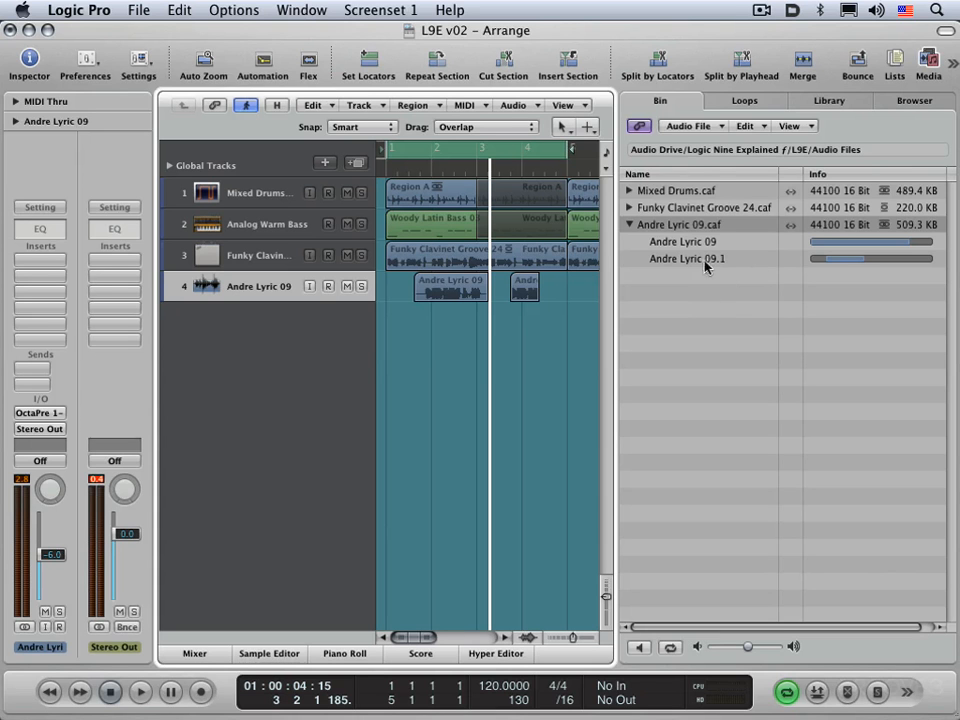
Open the Bin's Audio File menu and close it without choosing anything
click(677, 124)
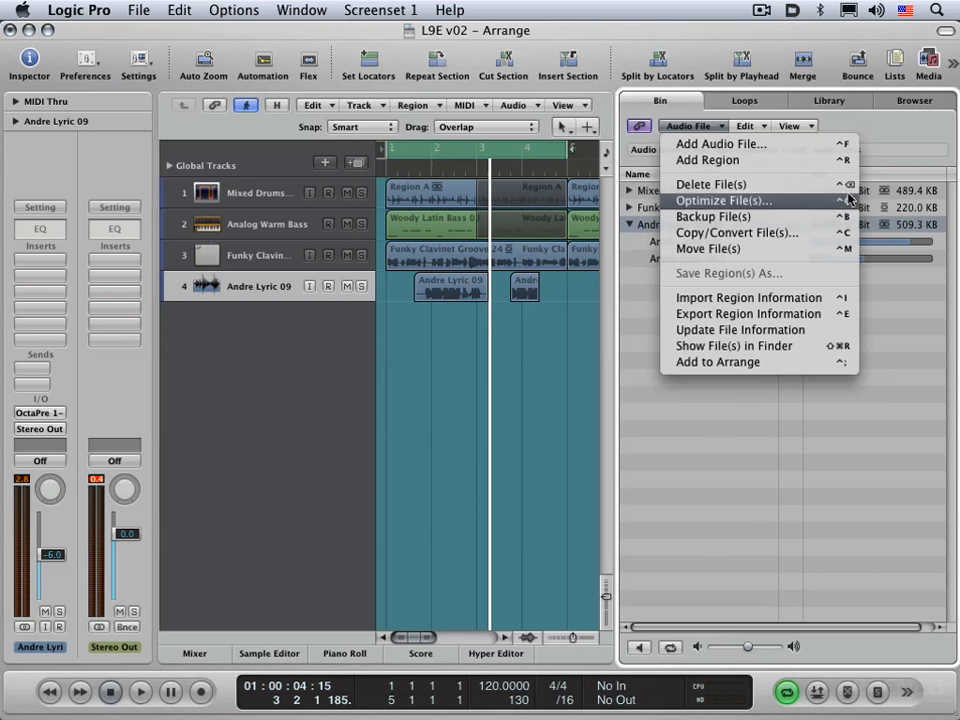
click(742, 450)
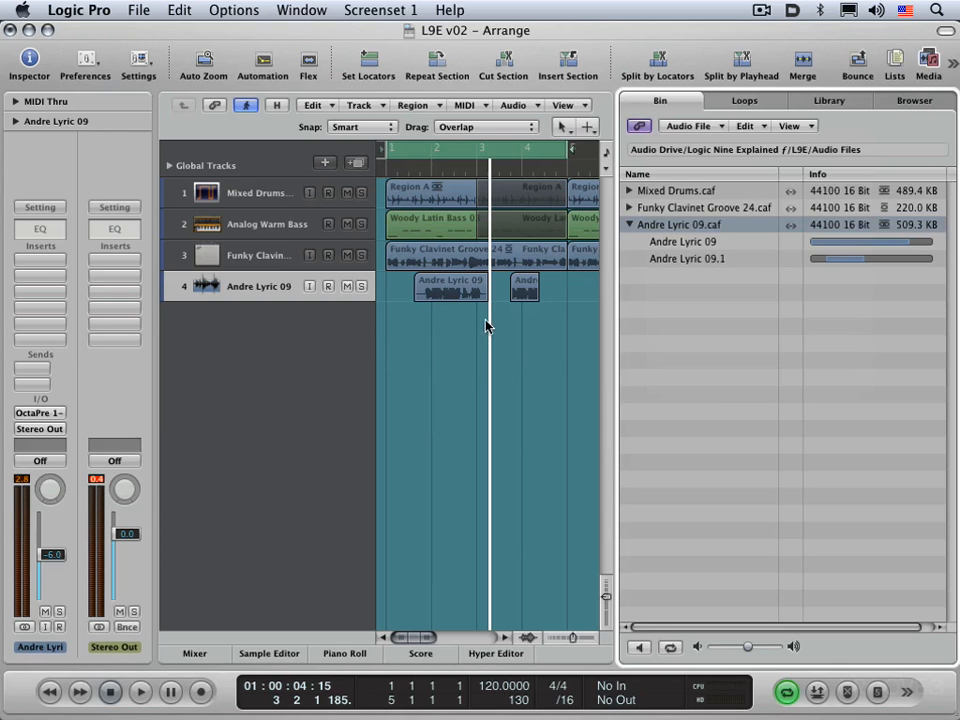
click(504, 349)
Play and stop the song, then show the channel strip Library in place of the Bin
key(space)
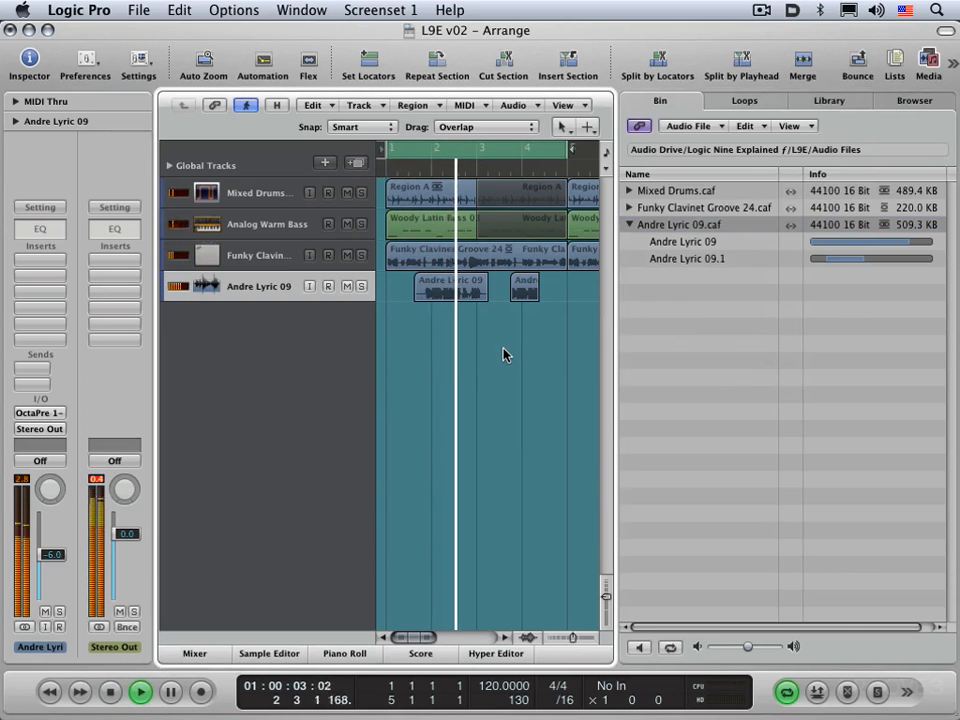
key(space)
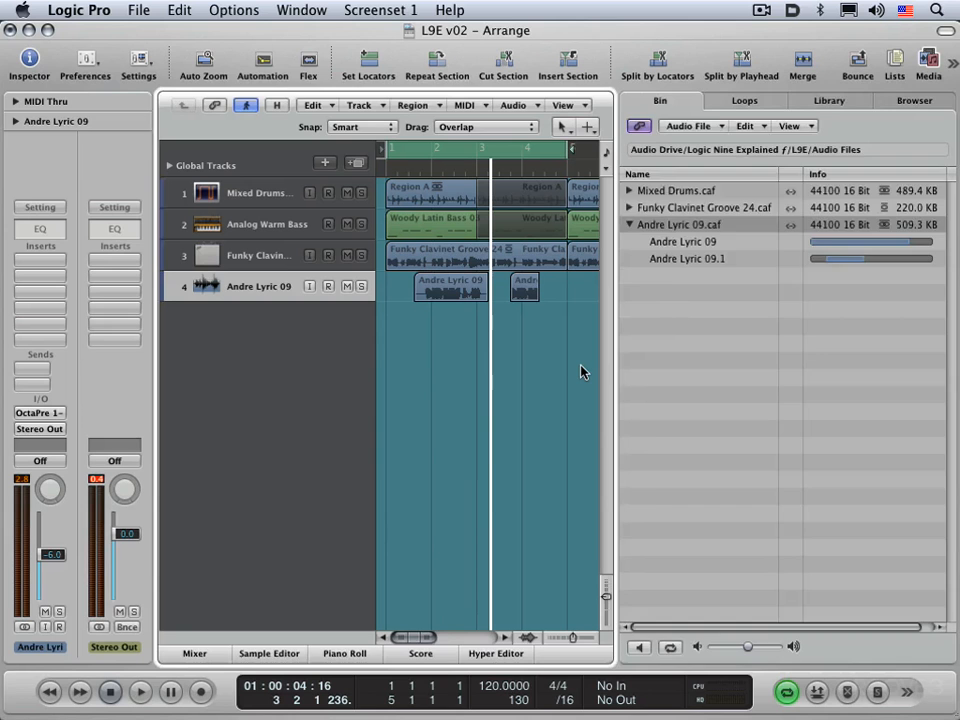
key(y)
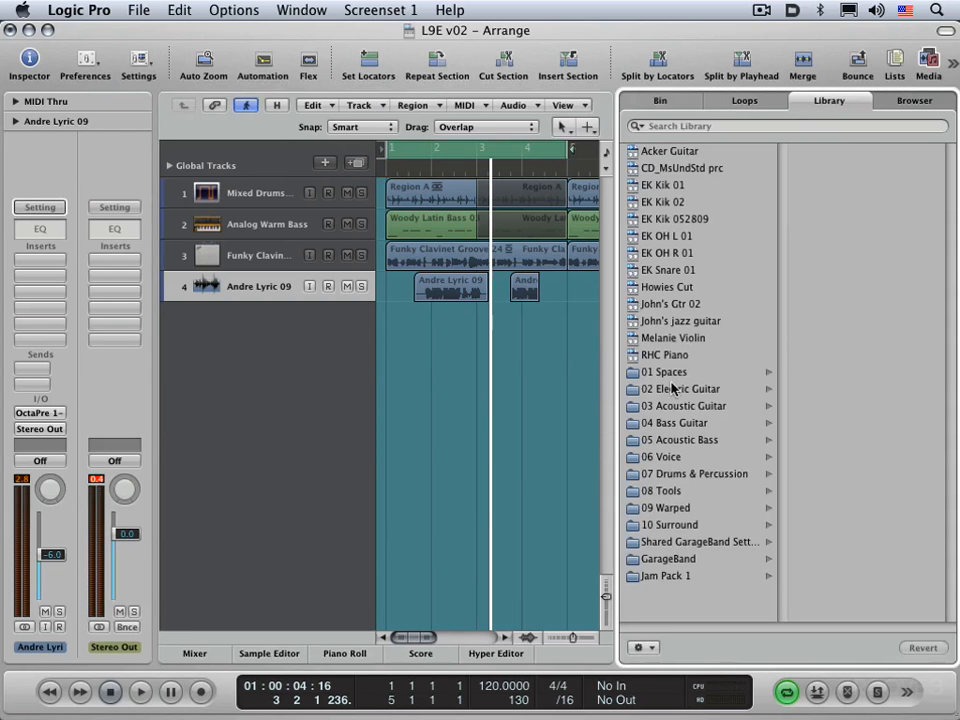
Load 06 Voice > 03 Male Voice > Male Ambient Lead Vocal onto the Andre Lyric 09 track
click(668, 455)
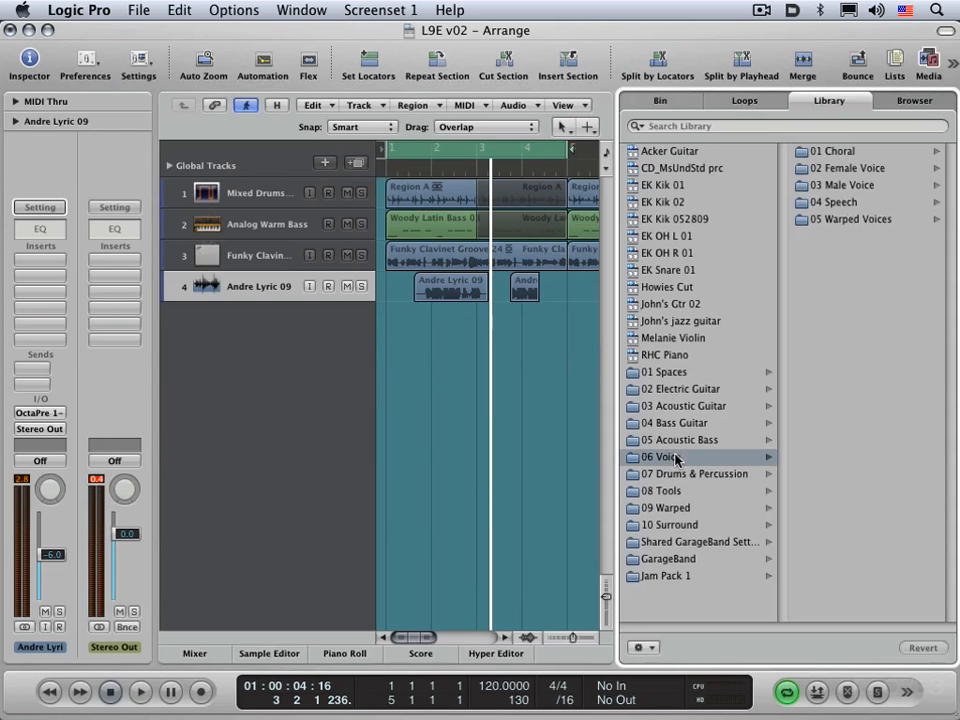
click(870, 186)
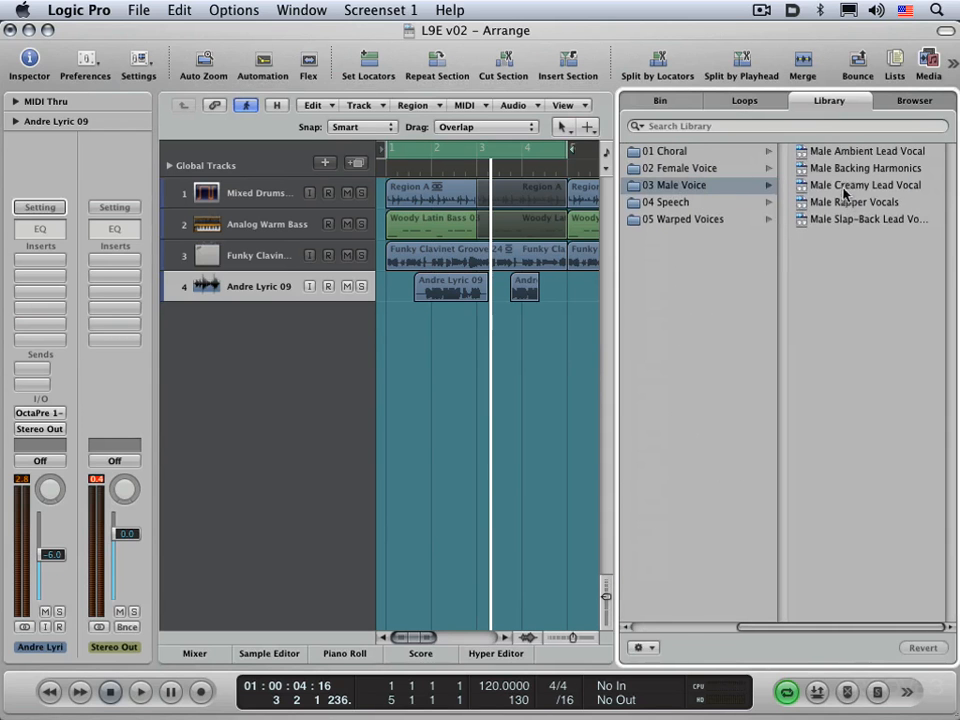
click(847, 152)
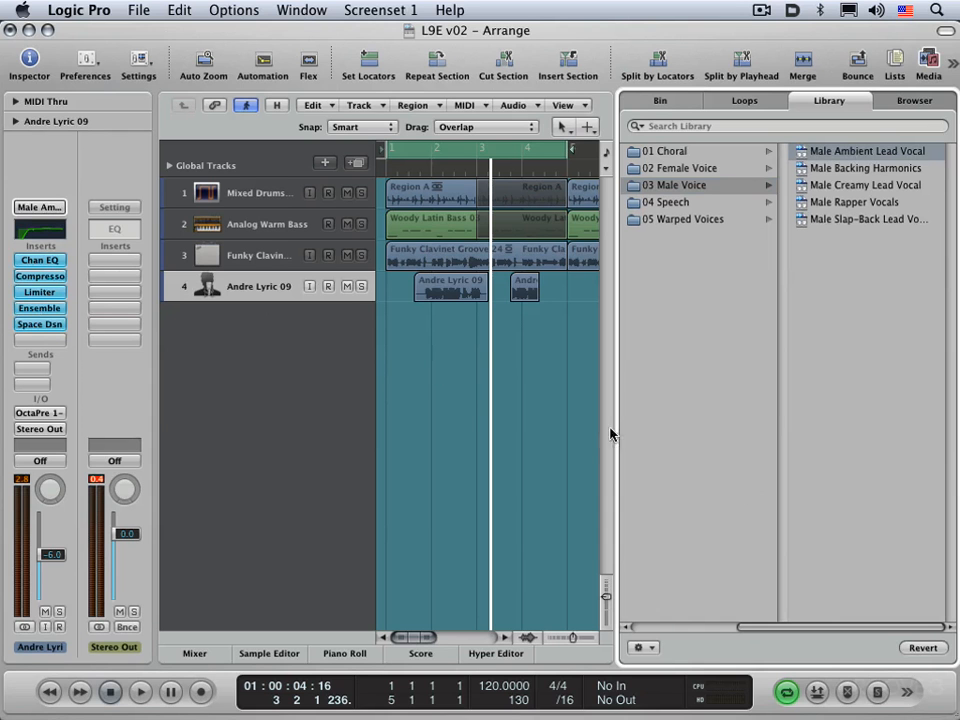
Play the song from the start to hear the new vocal setting, then stop
click(443, 406)
key(Return)
key(space)
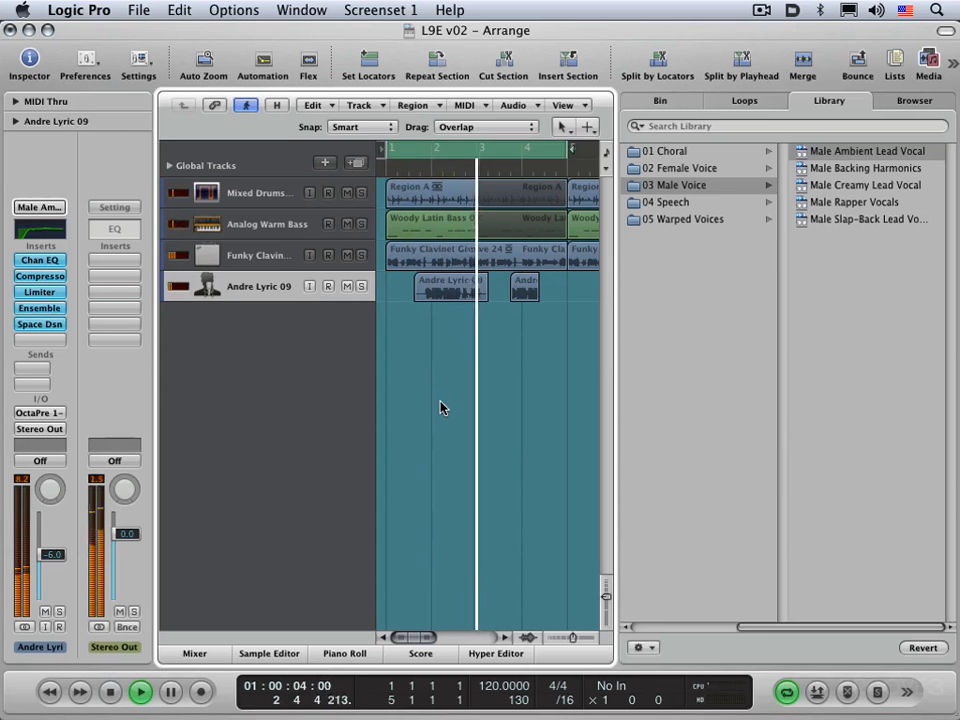
key(space)
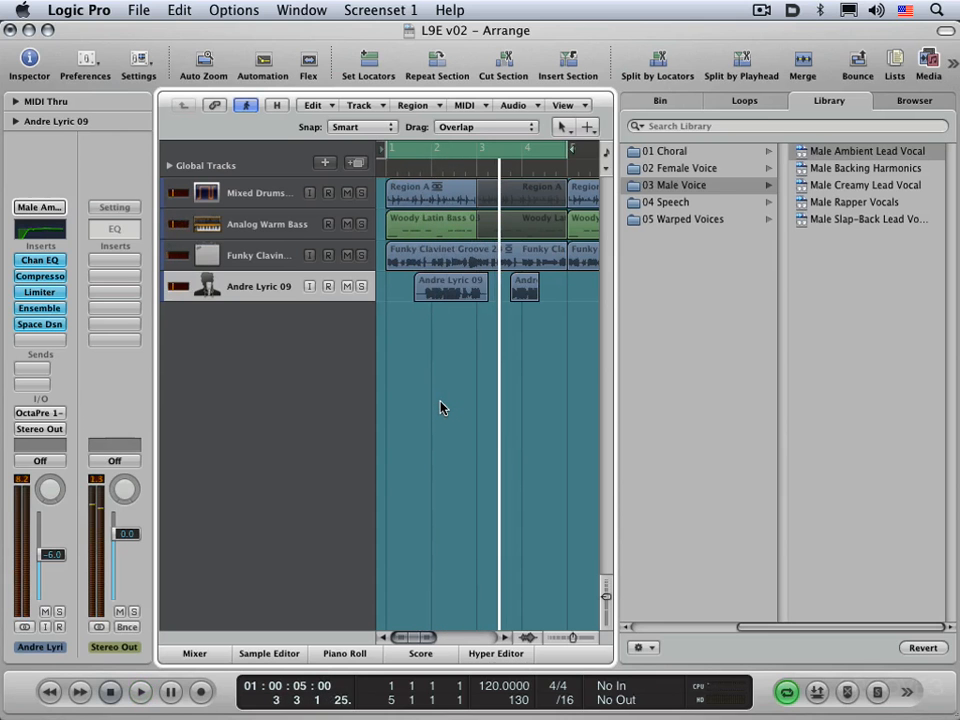